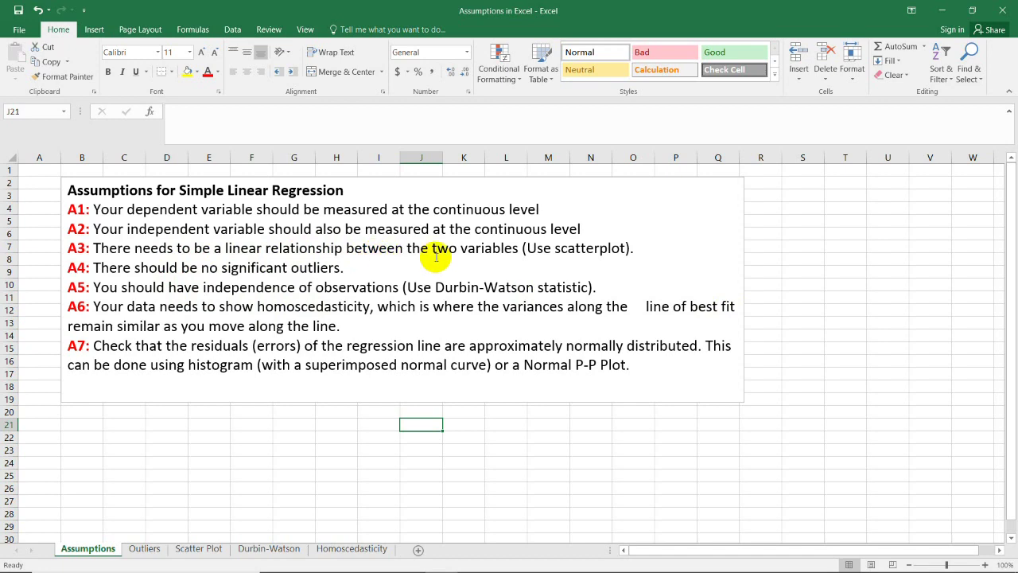
# Deselect the regression assumptions text box and switch to the Outliers sheet.
pyautogui.click(641, 248)
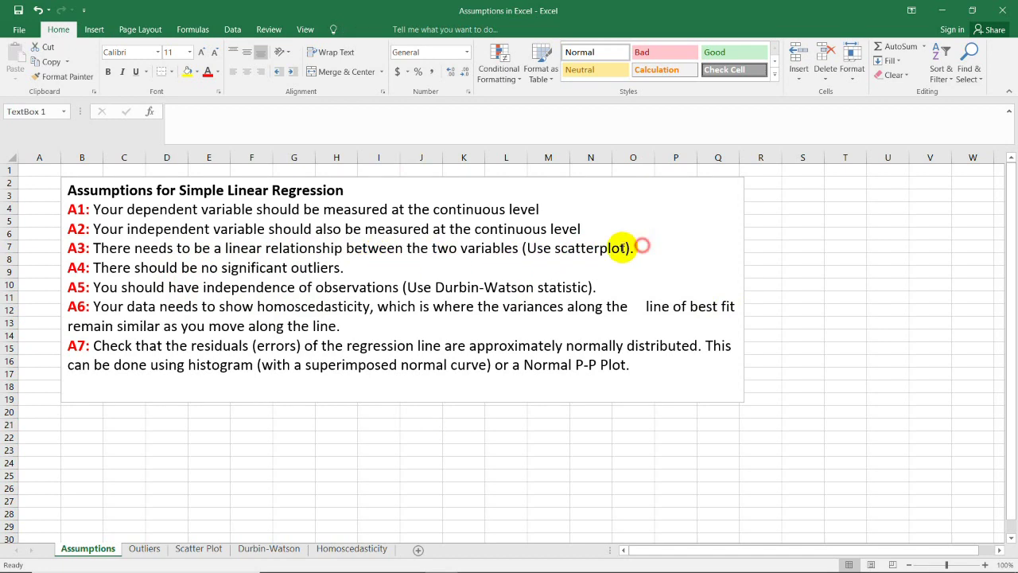
pyautogui.click(354, 266)
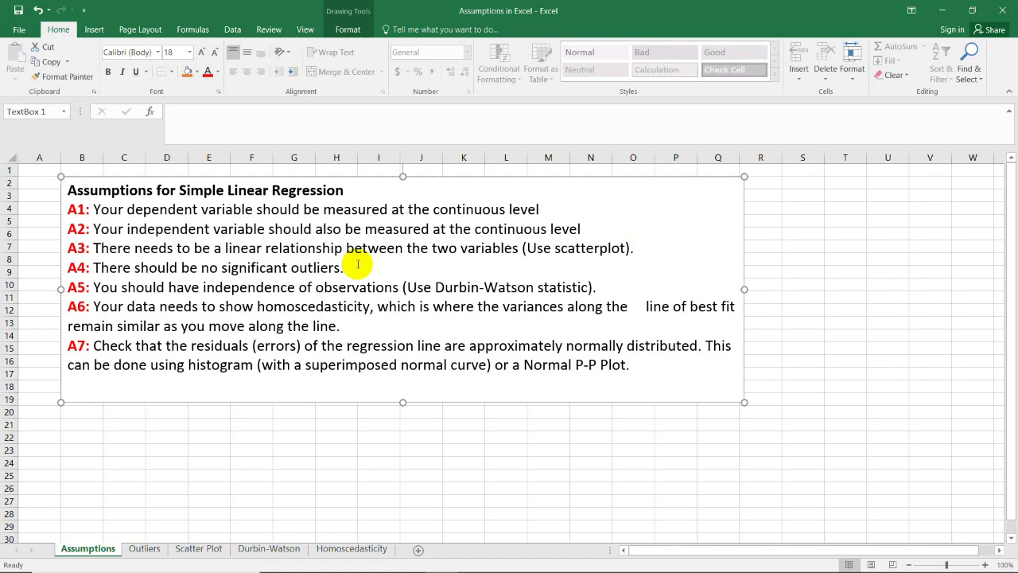
pyautogui.click(250, 464)
pyautogui.click(146, 549)
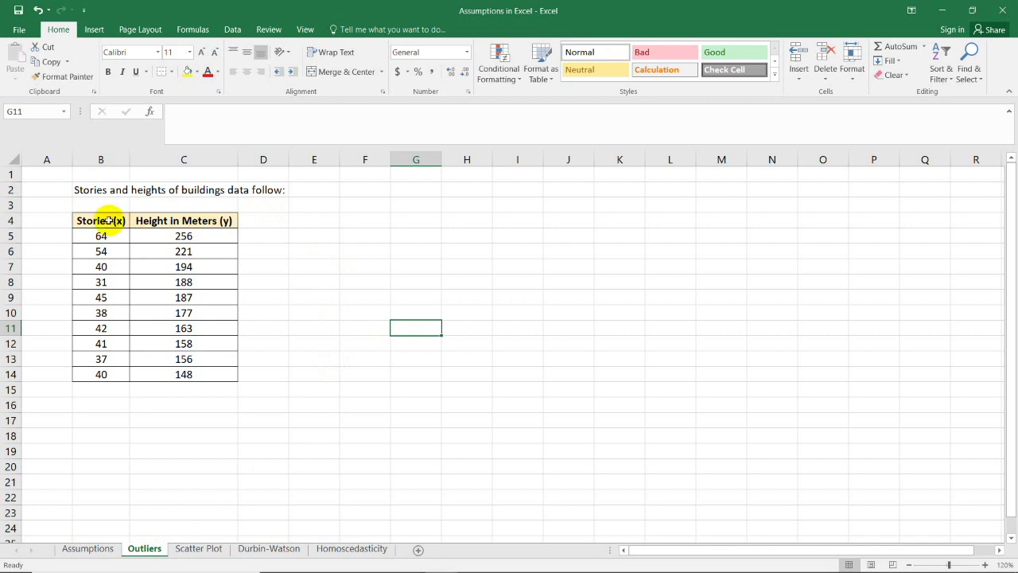
# Insert an X Y scatter chart of B4:C14, plotting Height in Meters against Stories.
pyautogui.moveTo(108, 220); pyautogui.dragTo(181, 373)
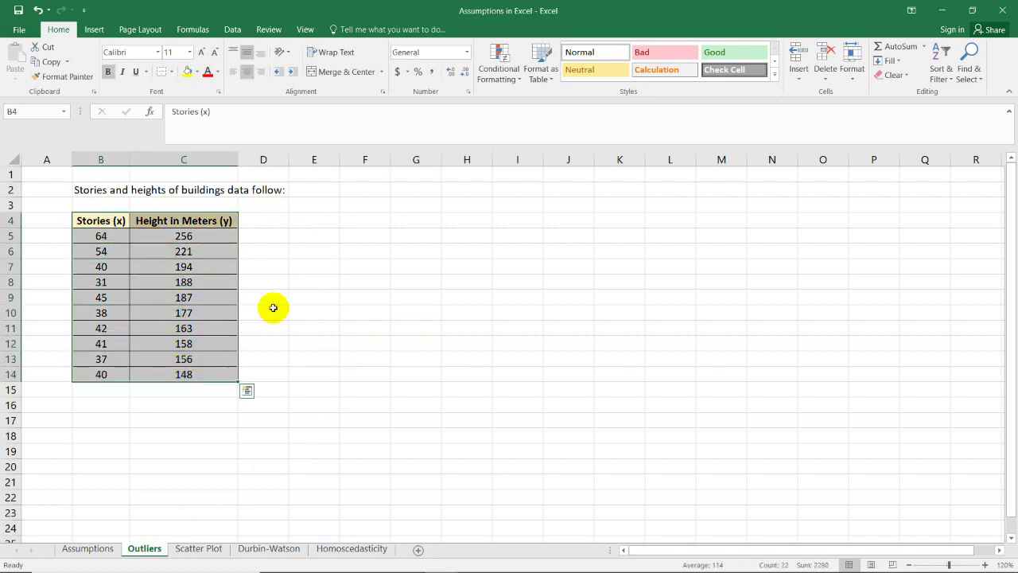
pyautogui.click(95, 30)
pyautogui.click(440, 80)
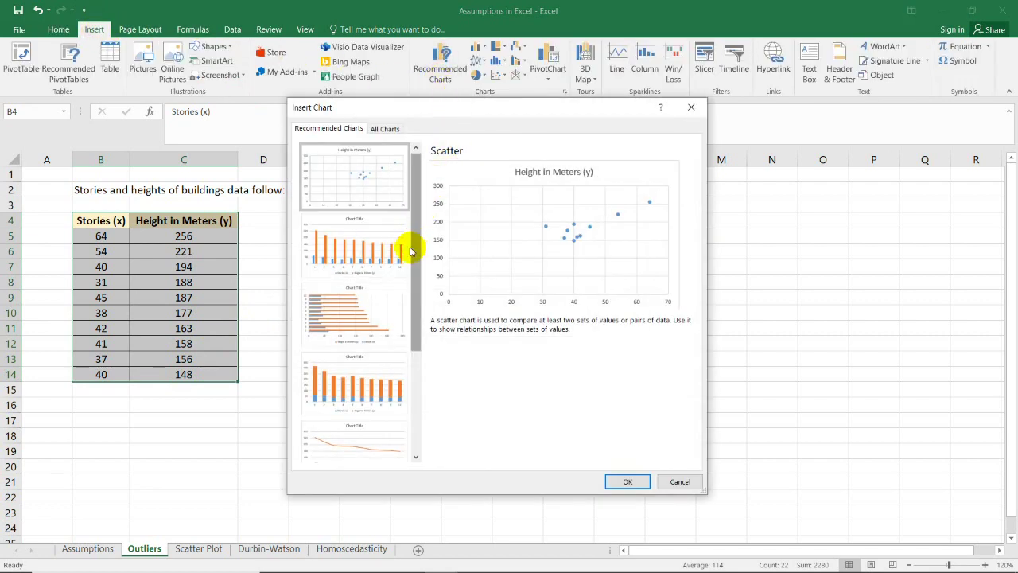
pyautogui.click(384, 128)
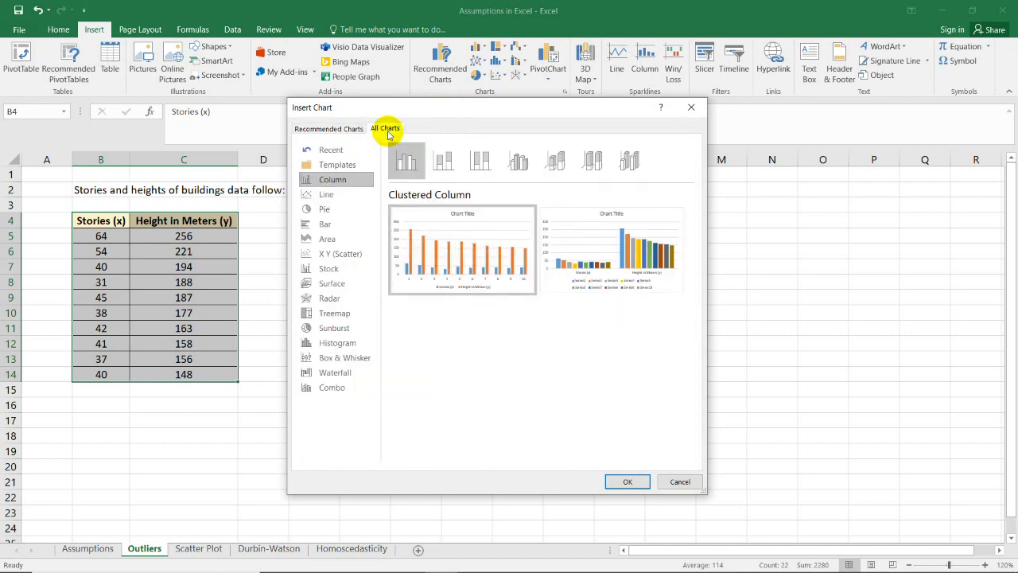
pyautogui.click(332, 258)
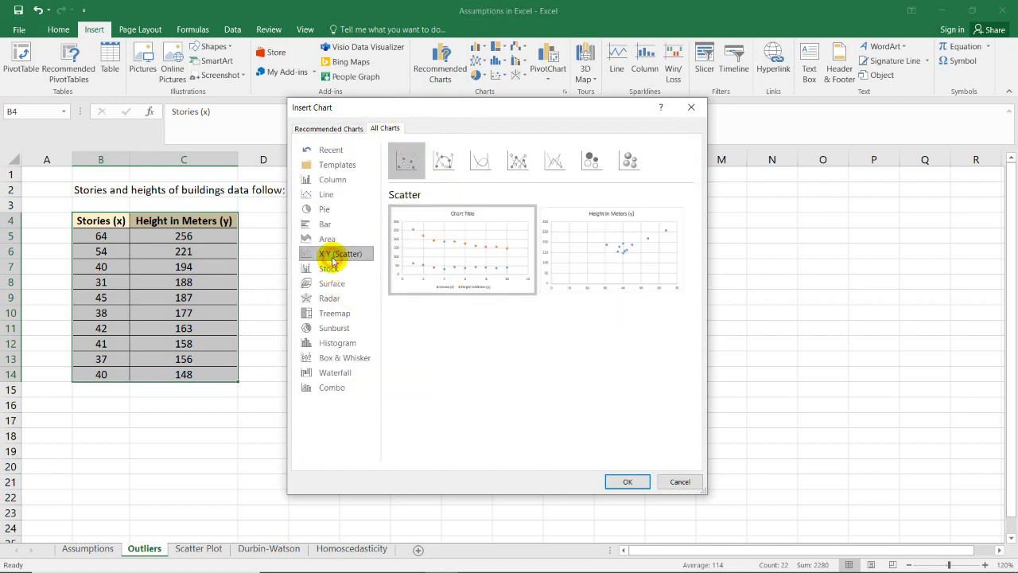
pyautogui.moveTo(625, 262)
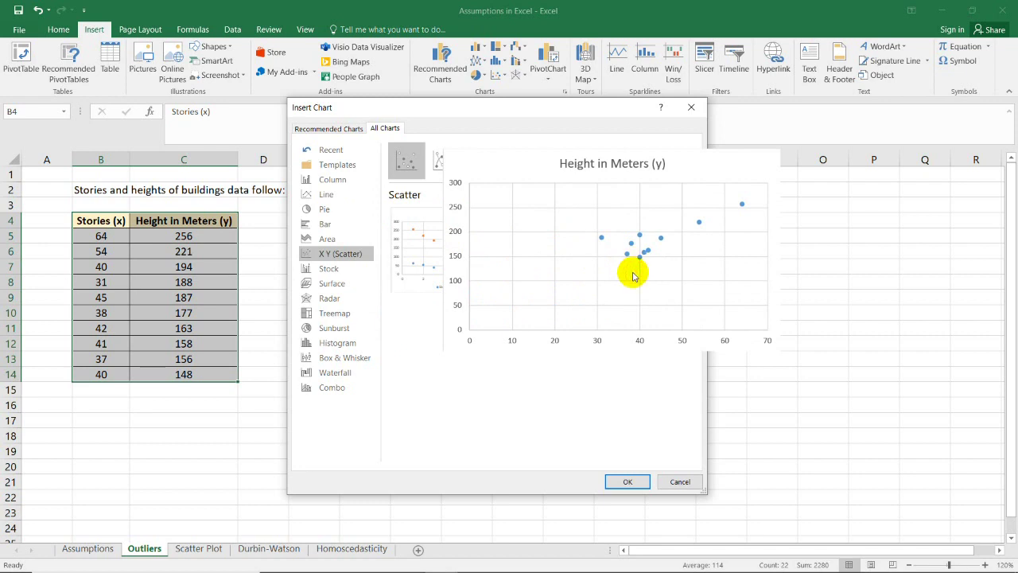
pyautogui.click(626, 482)
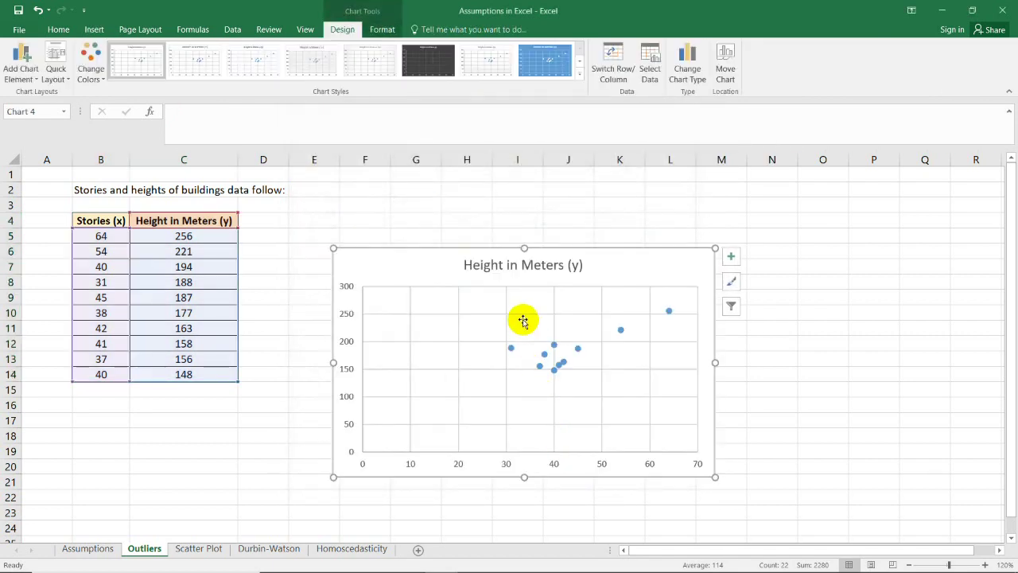
# Enlarge the scatter chart and add a trendline and data labels to it.
pyautogui.moveTo(334, 250); pyautogui.dragTo(296, 212)
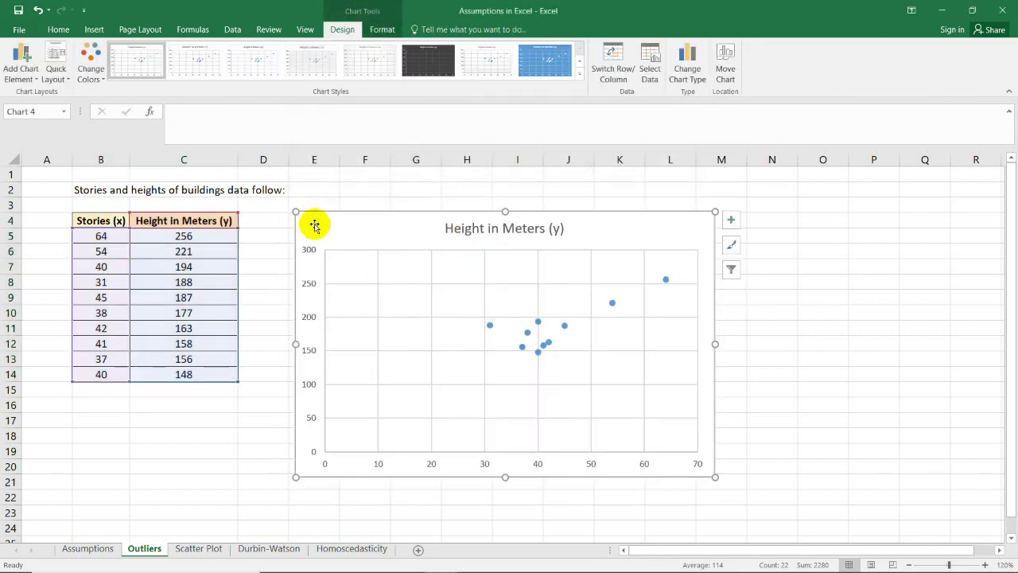
pyautogui.moveTo(715, 478); pyautogui.dragTo(739, 480)
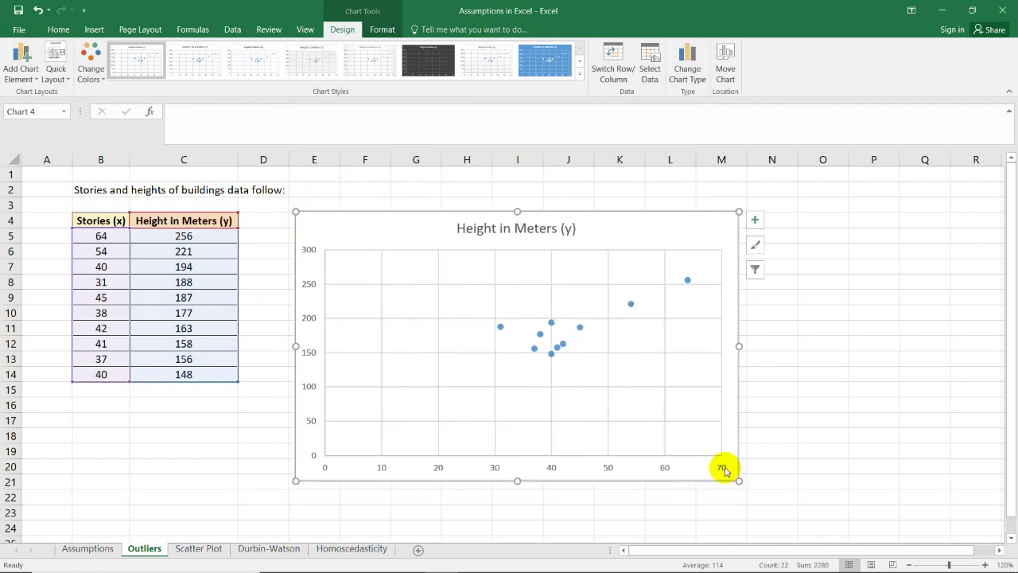
pyautogui.click(755, 223)
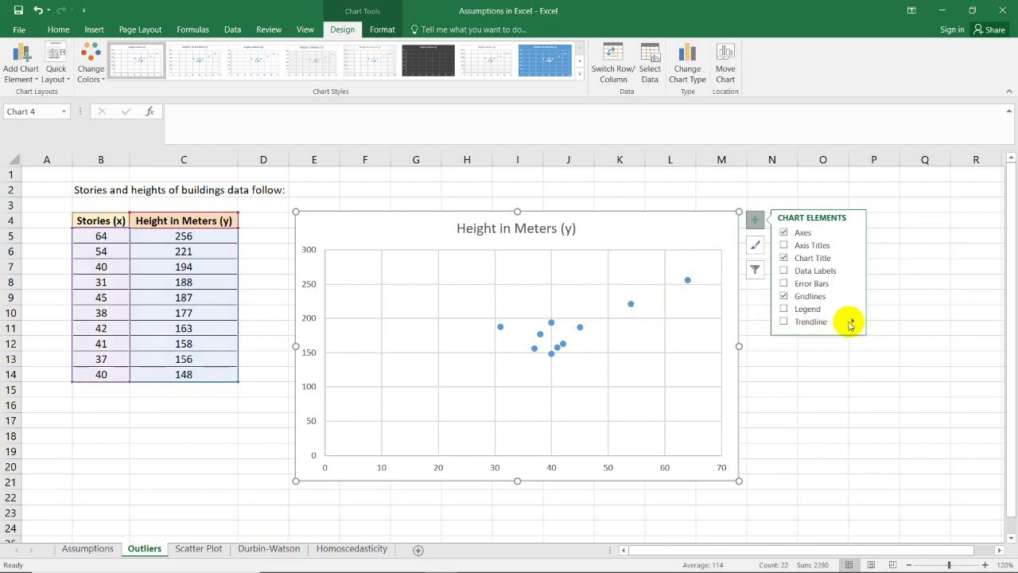
pyautogui.click(824, 327)
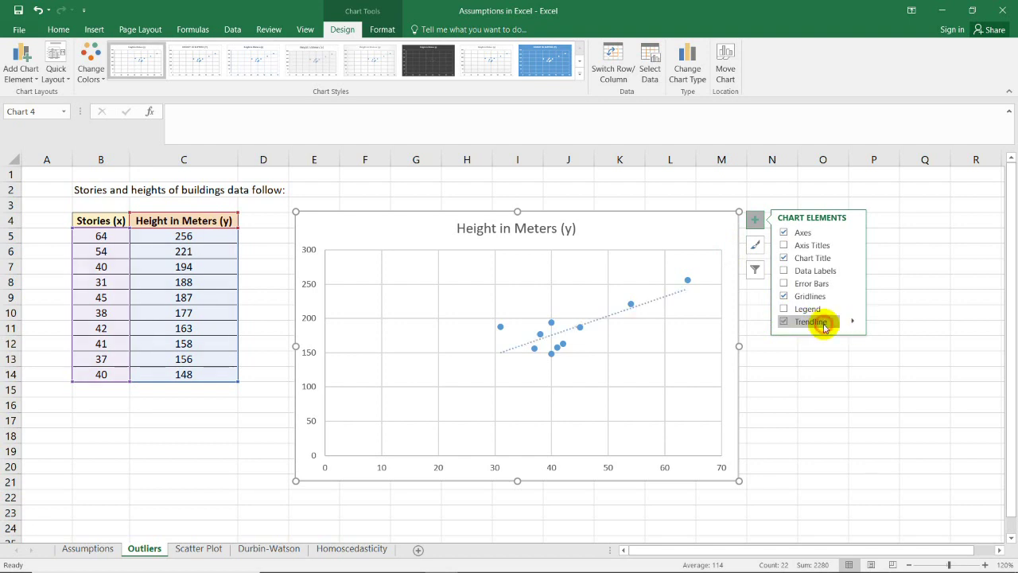
pyautogui.click(785, 272)
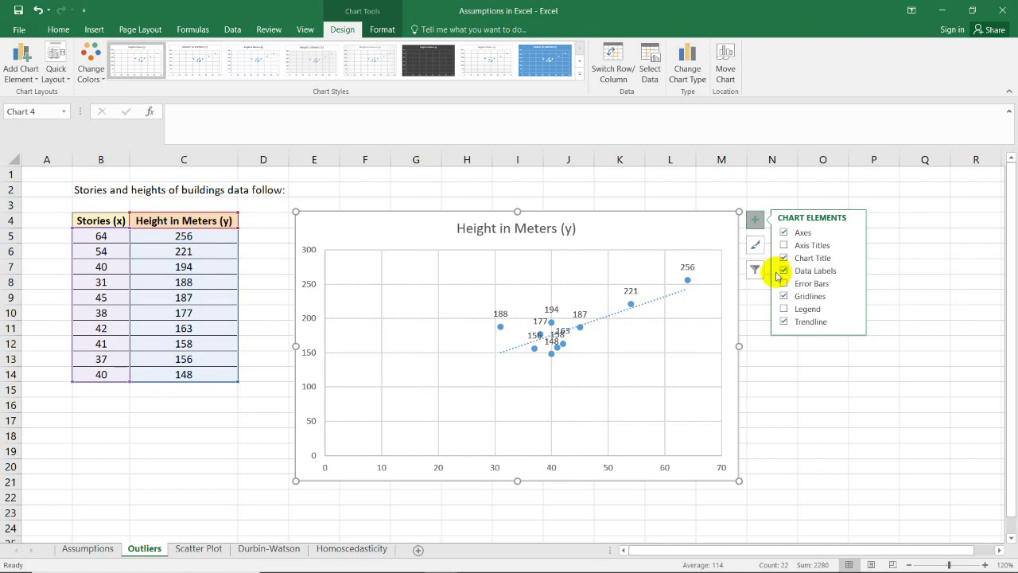
pyautogui.click(867, 326)
# Set the trendline's outline colour to red.
pyautogui.rightClick(654, 307)
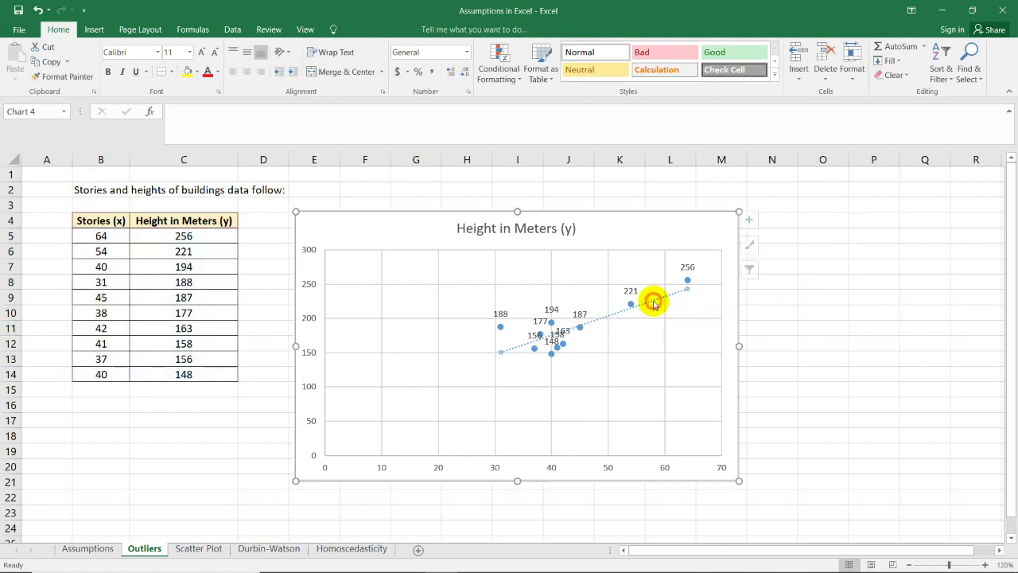
pyautogui.click(692, 266)
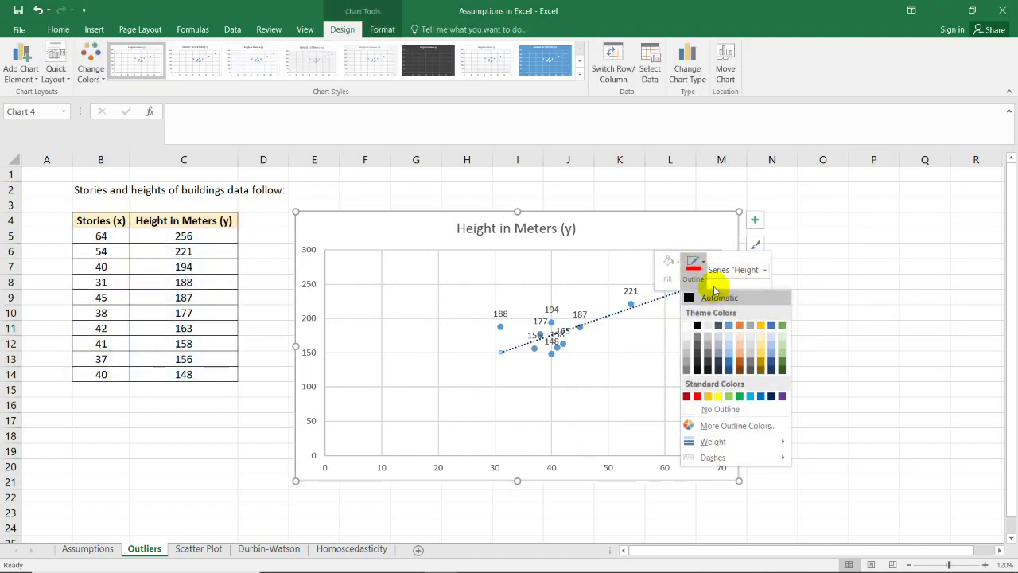
pyautogui.click(696, 395)
pyautogui.click(803, 324)
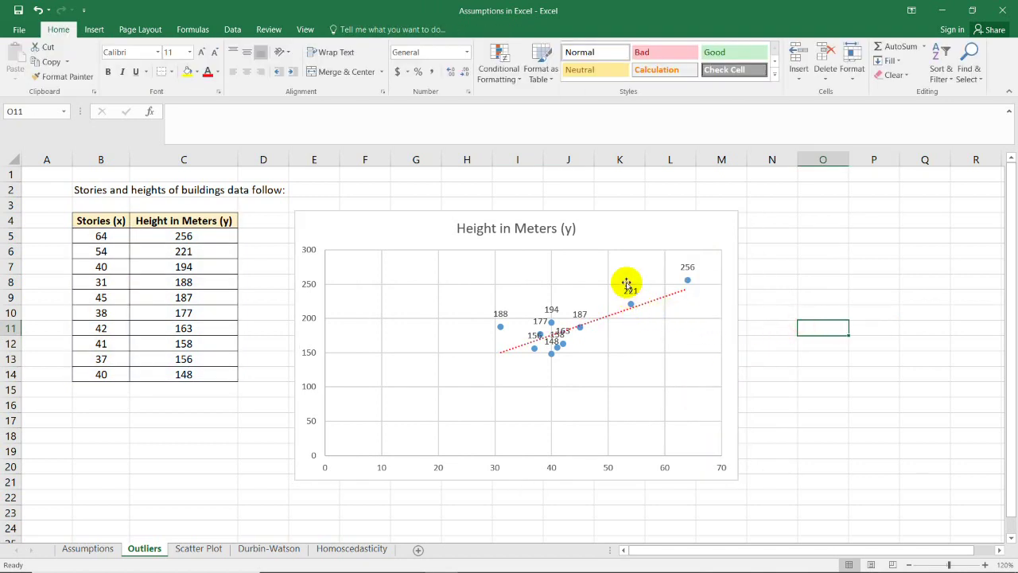
pyautogui.click(609, 205)
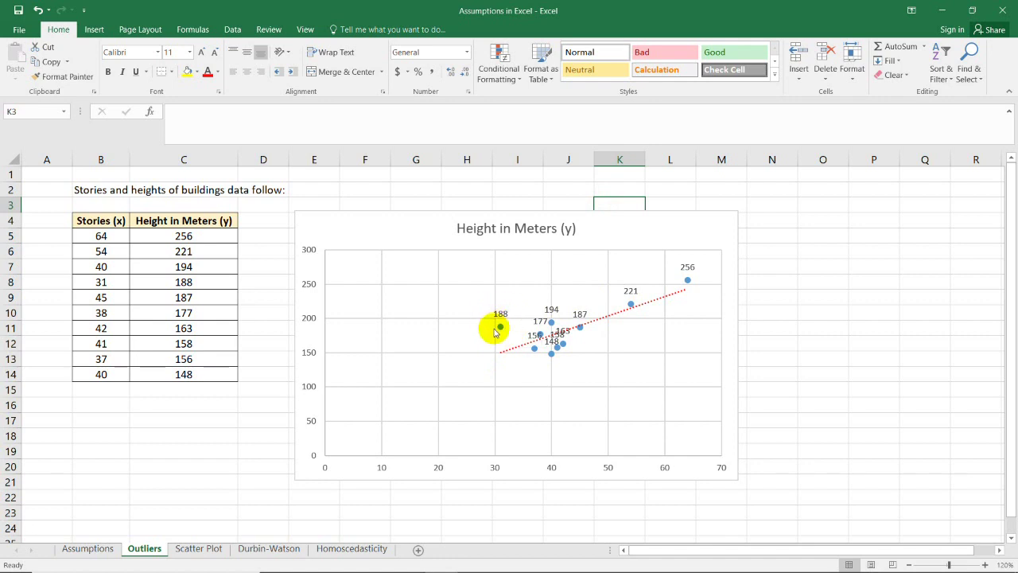
pyautogui.moveTo(505, 346)
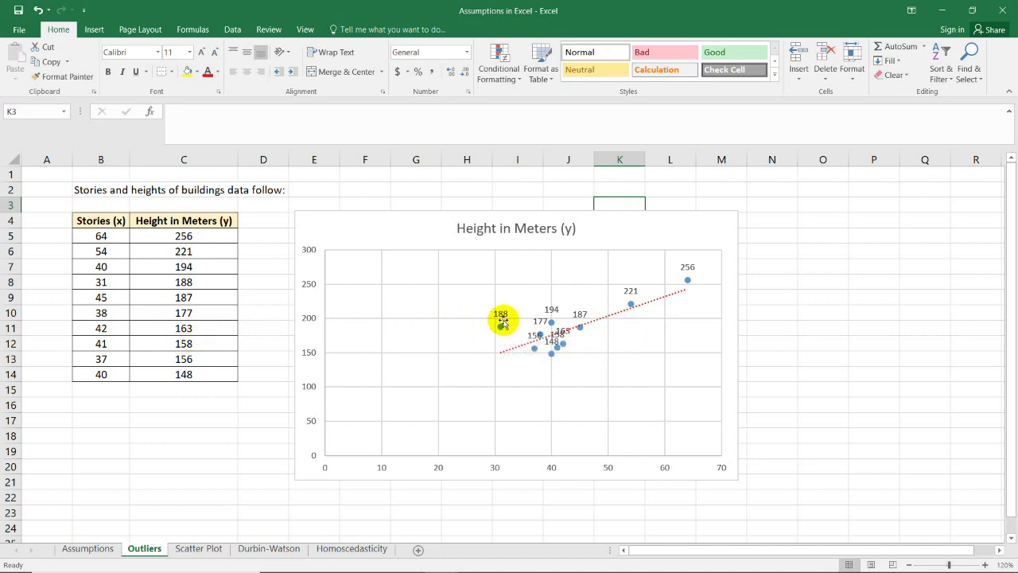
# Locate the 31-story, 188-meter building in row B8:C8.
pyautogui.click(196, 283)
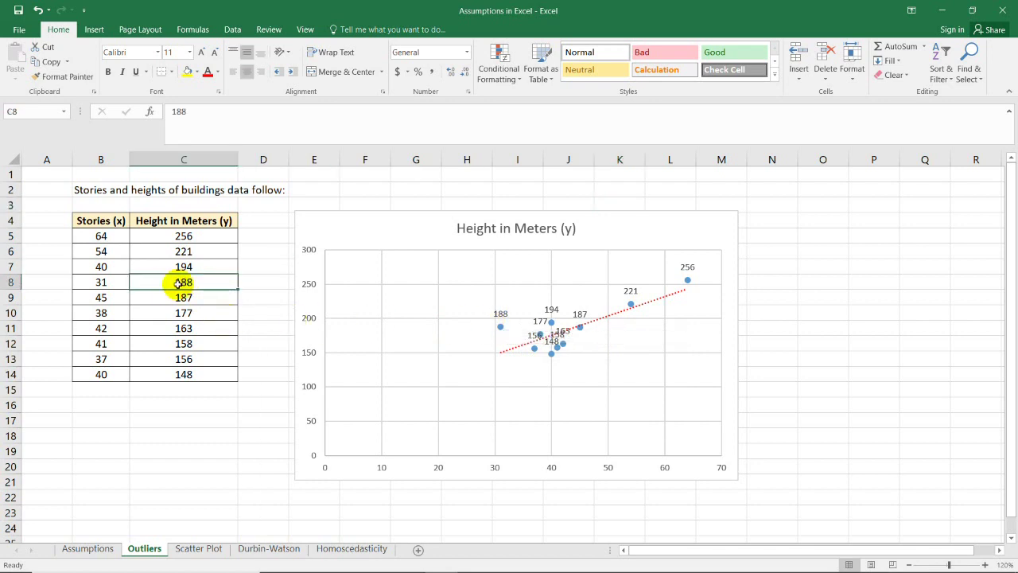
pyautogui.click(89, 283)
pyautogui.moveTo(131, 278); pyautogui.dragTo(174, 277)
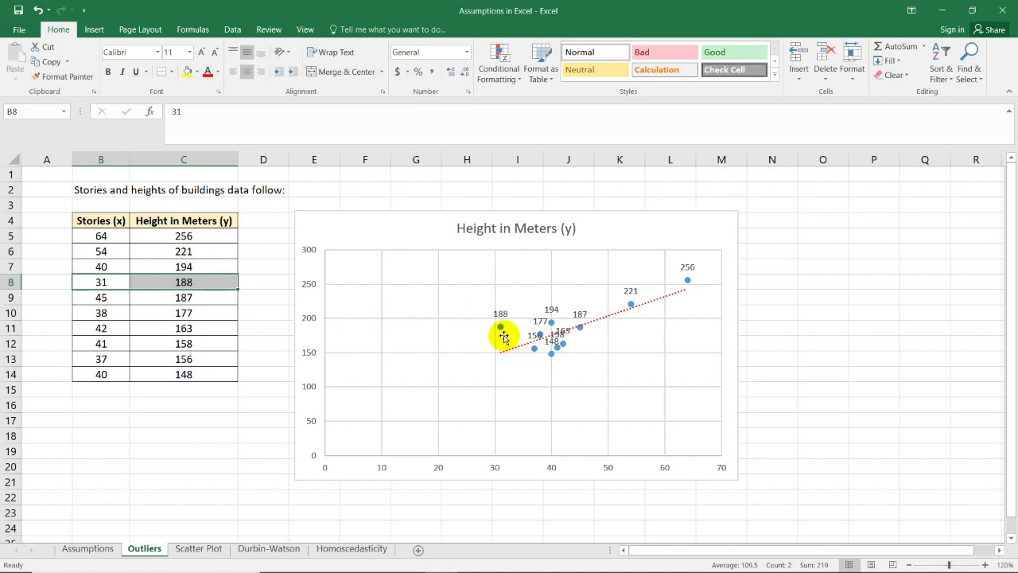
pyautogui.moveTo(503, 335)
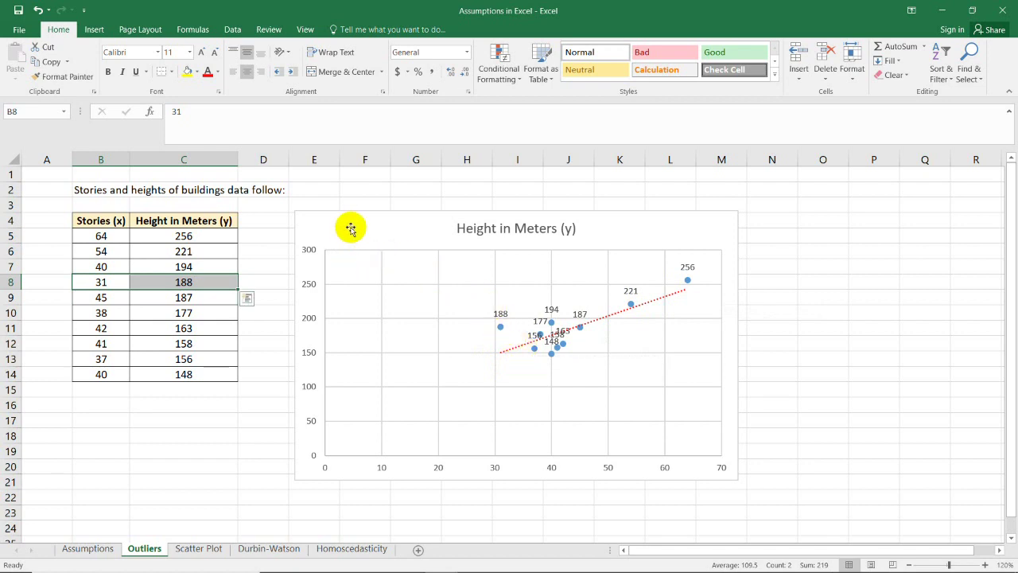
# Shrink the scatter chart from its top-left corner and reselect B4:C14.
pyautogui.click(298, 215)
pyautogui.moveTo(296, 211); pyautogui.dragTo(335, 211)
pyautogui.click(735, 282)
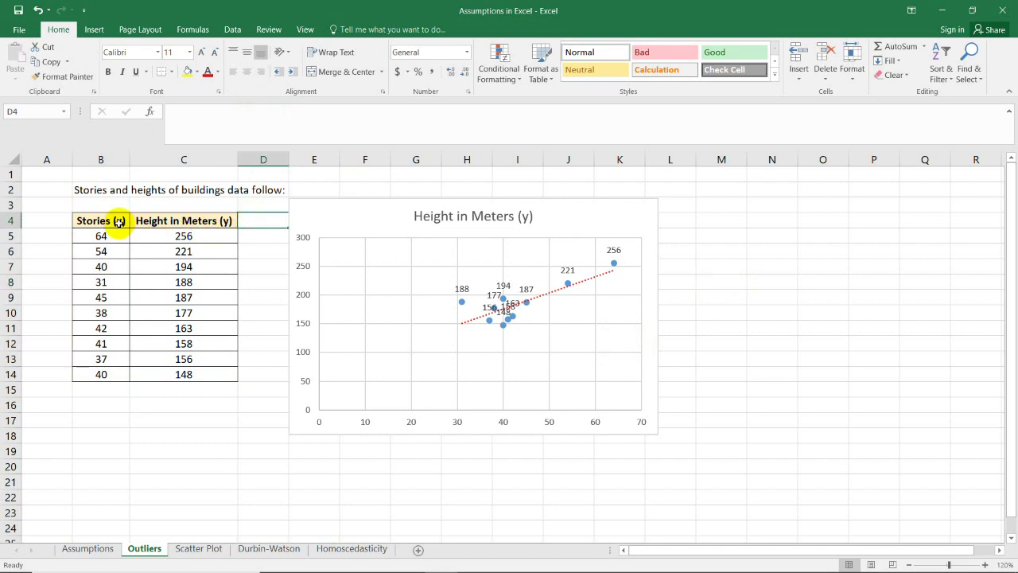
pyautogui.moveTo(97, 220); pyautogui.dragTo(196, 377)
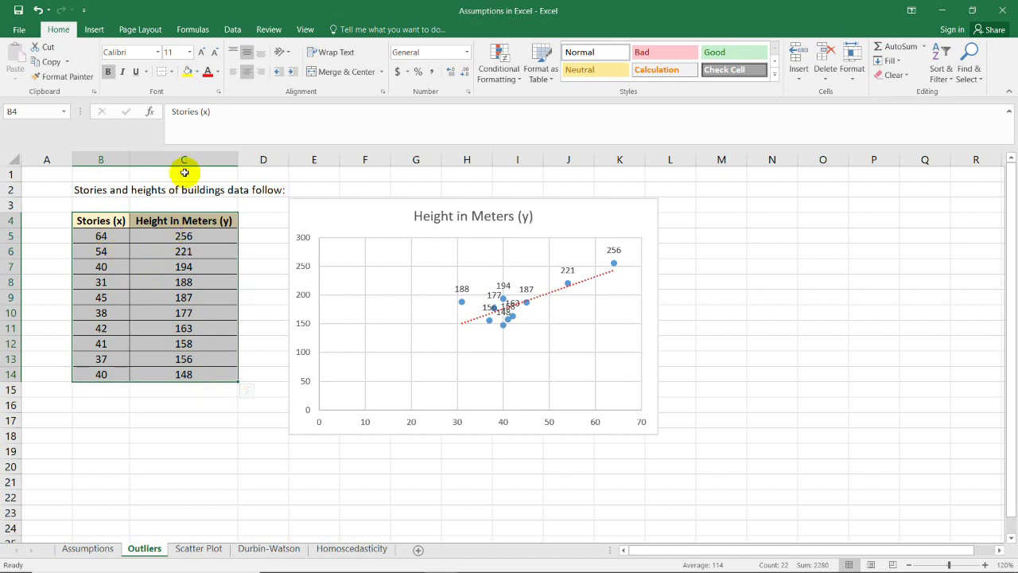
# Choose Box and Whisker from All Charts for B4:C14 and move the dialog aside.
pyautogui.click(94, 29)
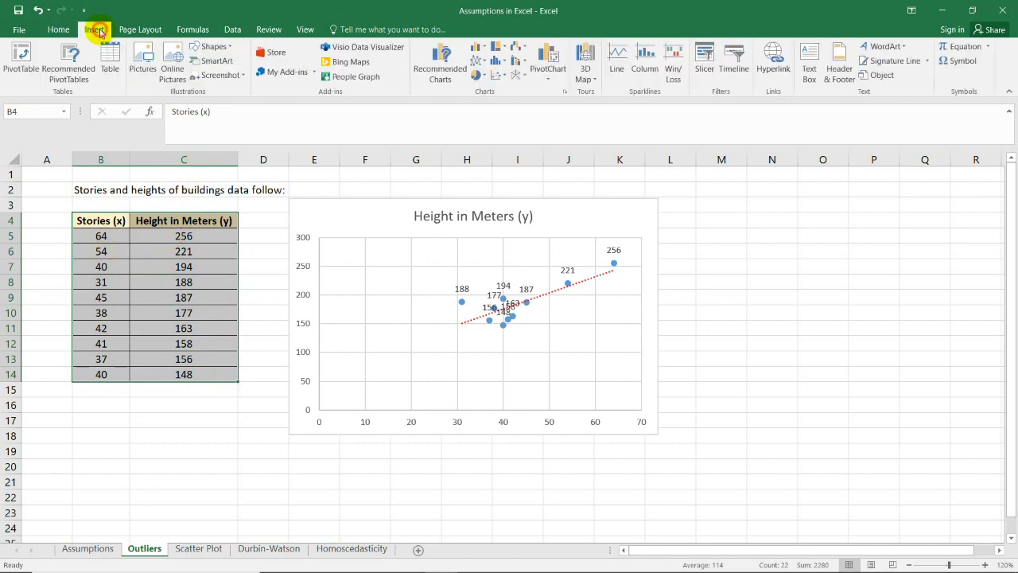
pyautogui.click(435, 78)
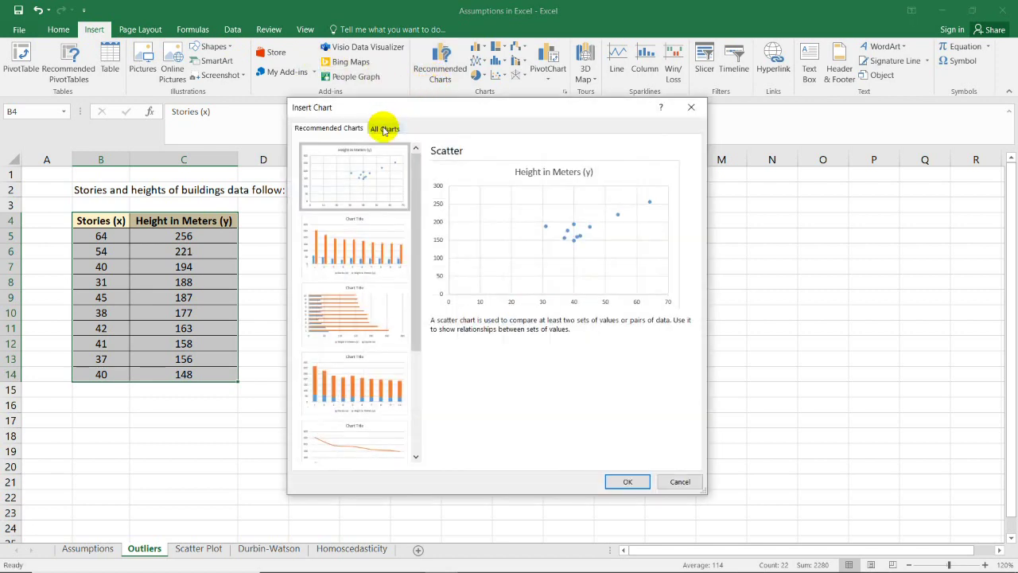
pyautogui.click(385, 130)
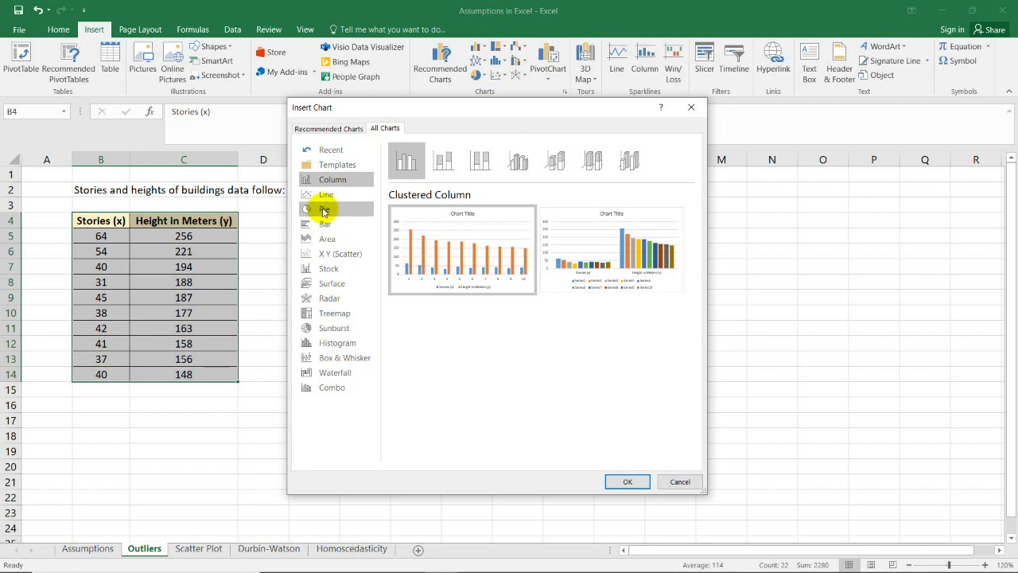
pyautogui.click(332, 361)
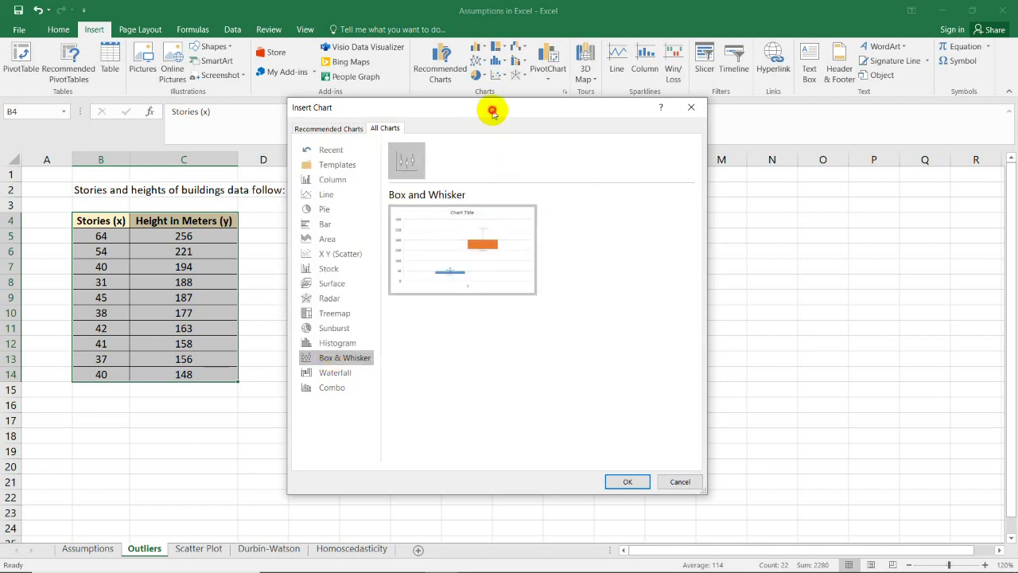
pyautogui.moveTo(490, 106); pyautogui.dragTo(524, 72)
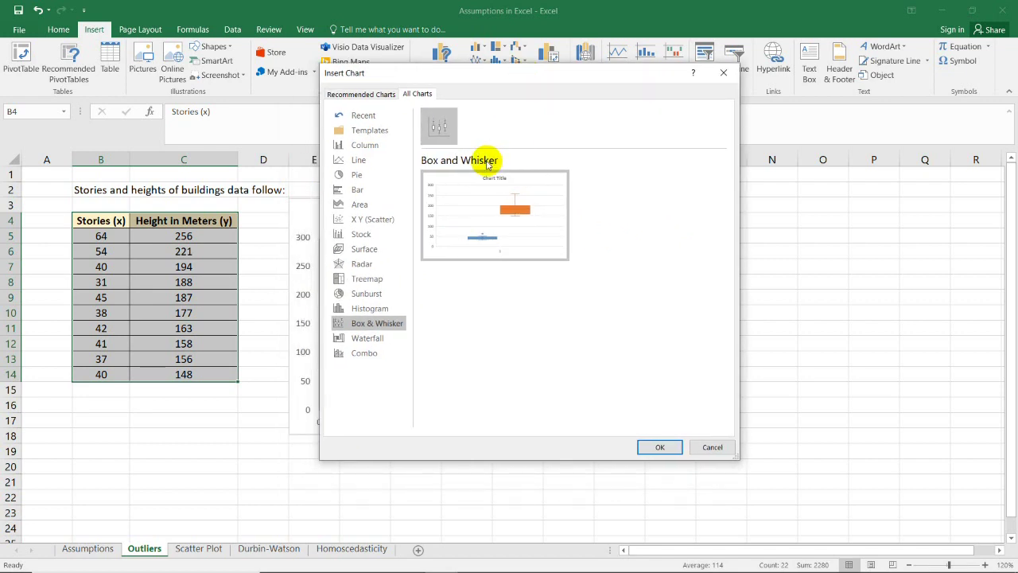
# Insert the two-box chart, enlarge it, make it taller and add data labels.
pyautogui.moveTo(543, 211)
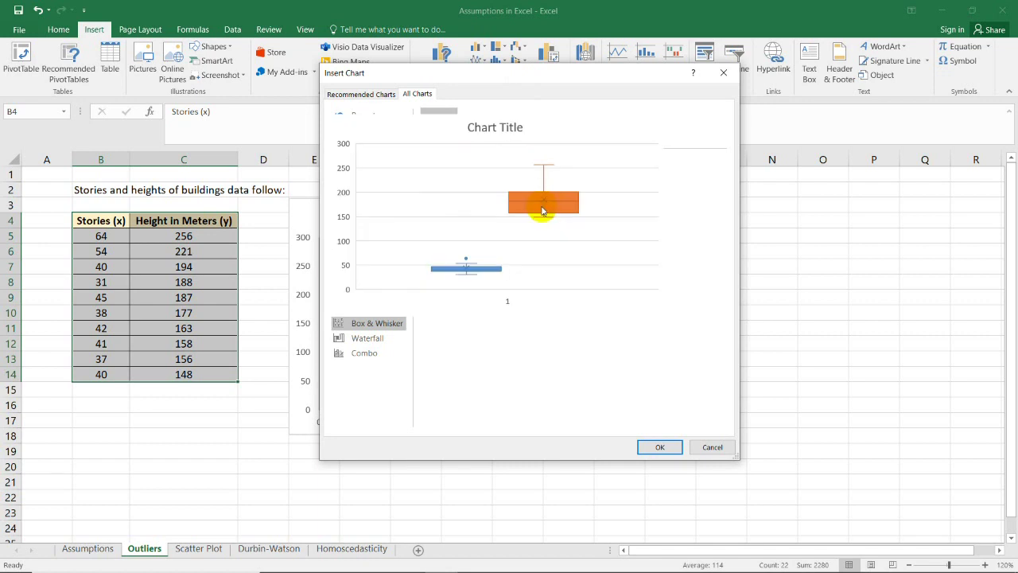
pyautogui.click(654, 447)
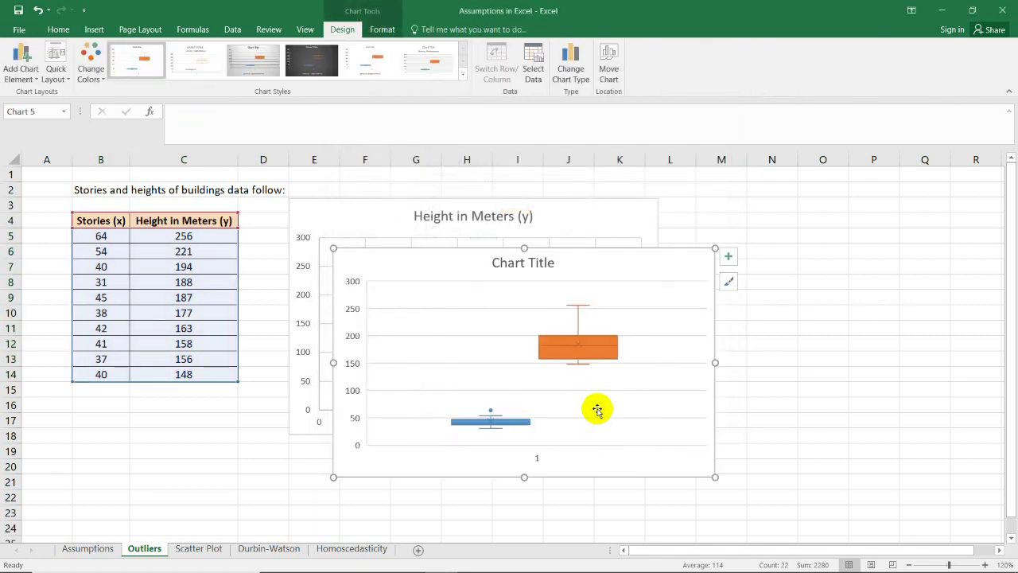
pyautogui.moveTo(333, 248); pyautogui.dragTo(292, 188)
pyautogui.click(730, 196)
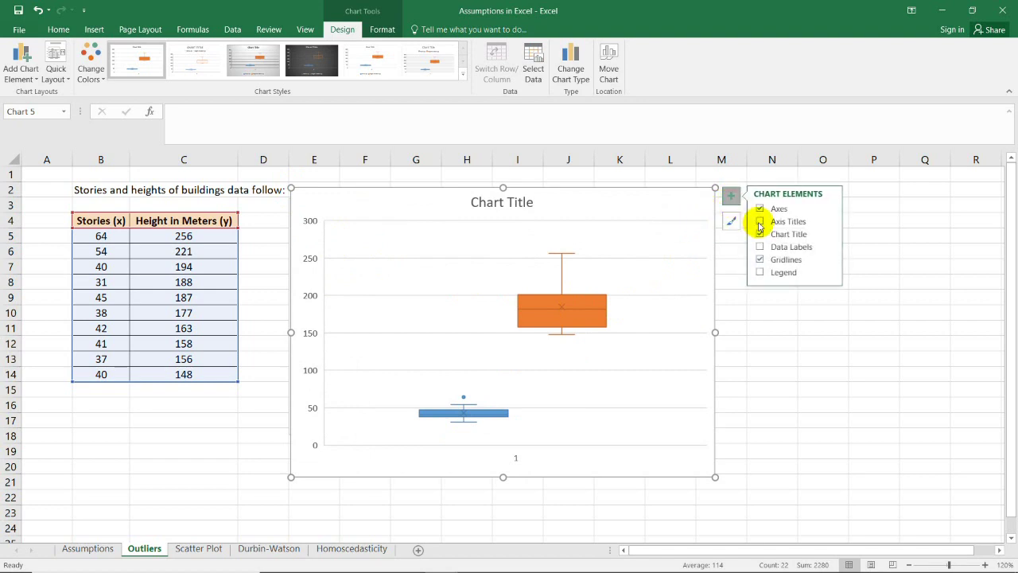
pyautogui.click(761, 248)
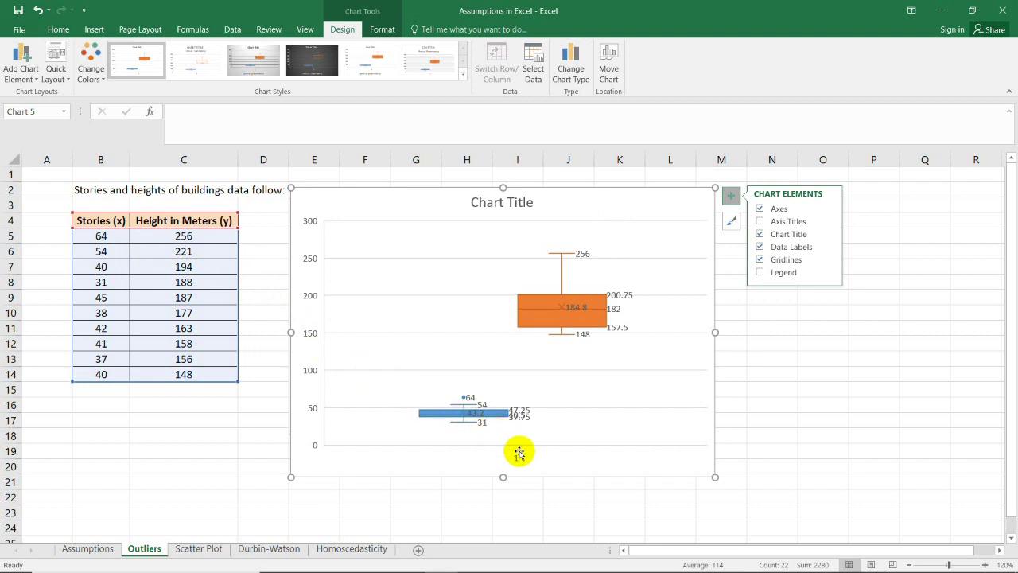
pyautogui.moveTo(503, 478); pyautogui.dragTo(502, 516)
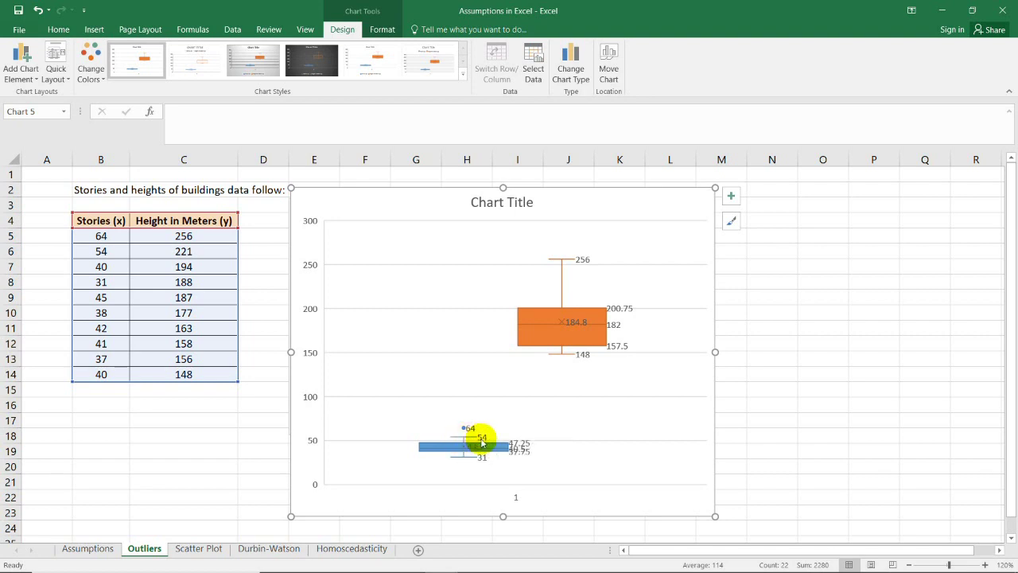
# Deselect the chart and select the Stories values B4:B14.
pyautogui.moveTo(481, 443)
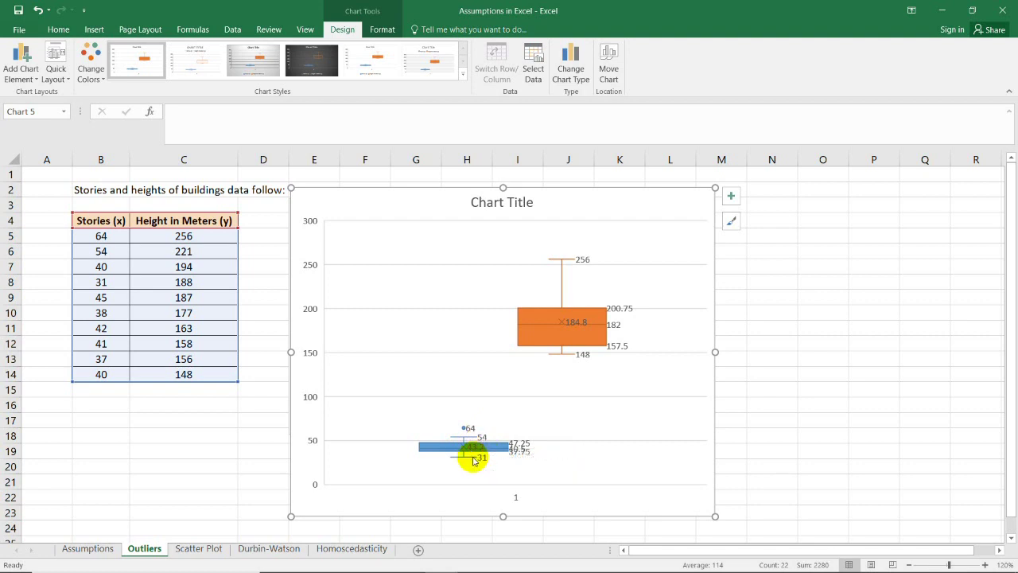
pyautogui.moveTo(474, 460)
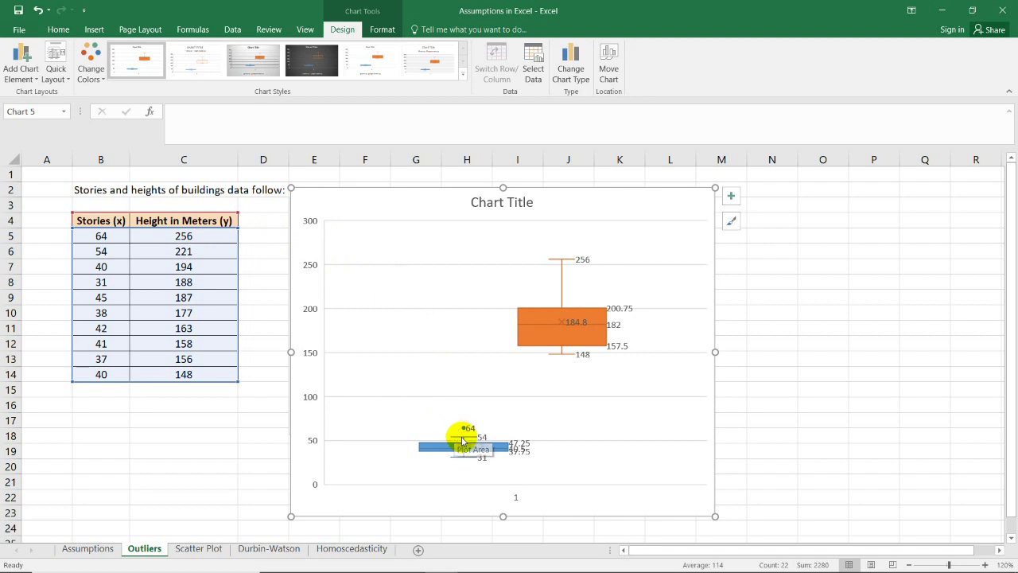
pyautogui.moveTo(466, 436)
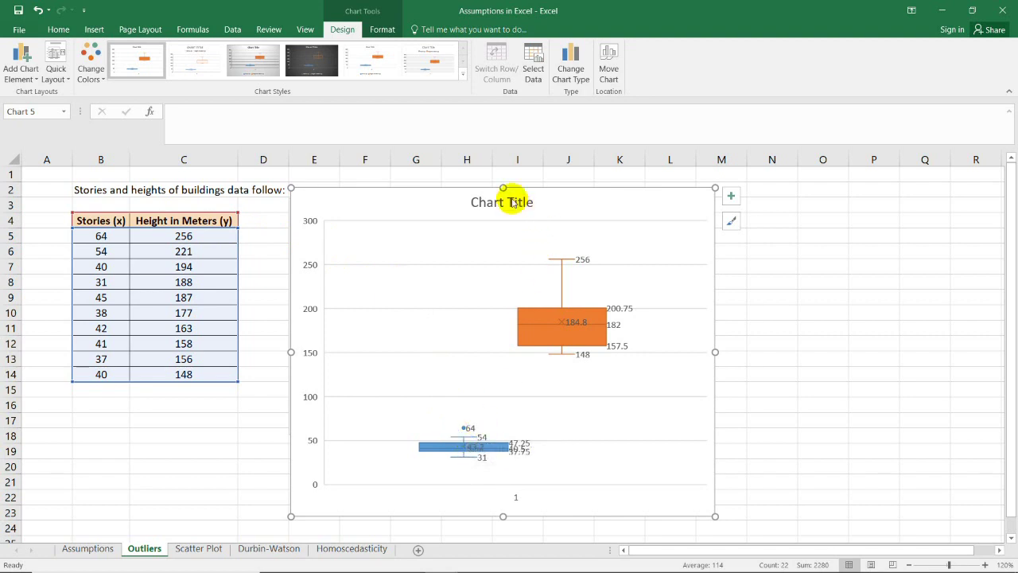
pyautogui.click(783, 252)
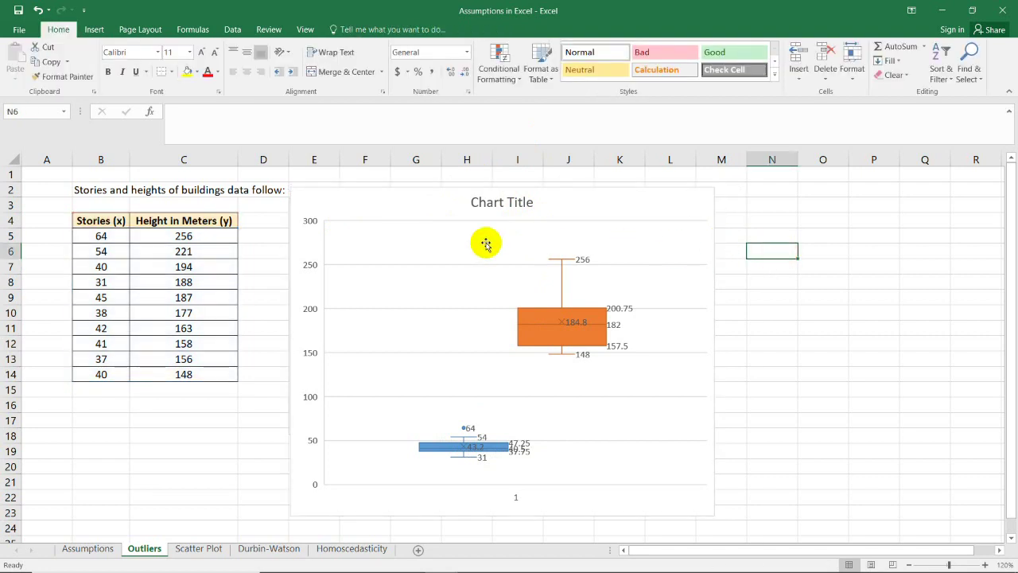
pyautogui.moveTo(101, 220); pyautogui.dragTo(100, 375)
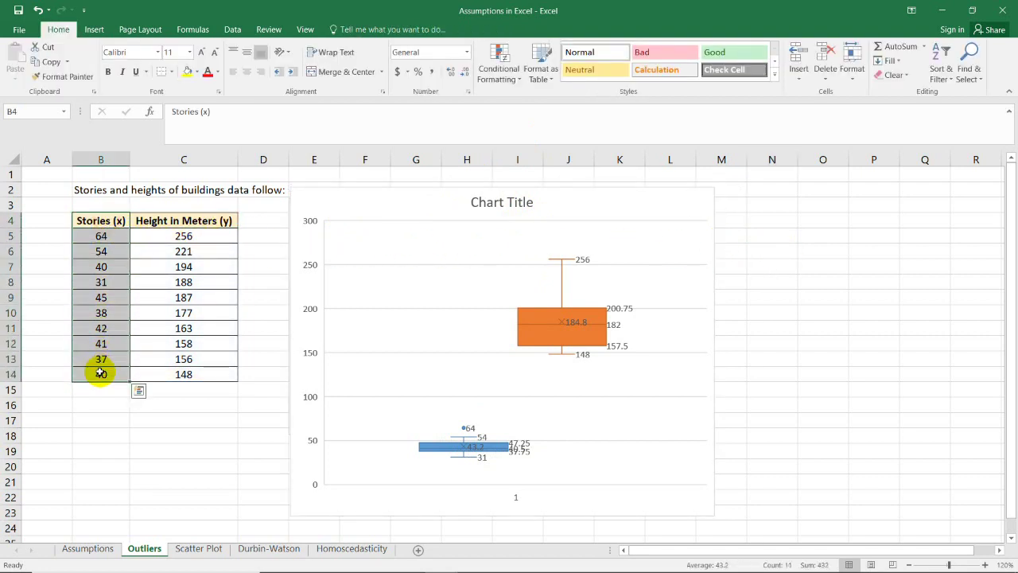
pyautogui.click(94, 30)
# Insert a box-and-whisker chart of the Stories column alone.
pyautogui.click(444, 73)
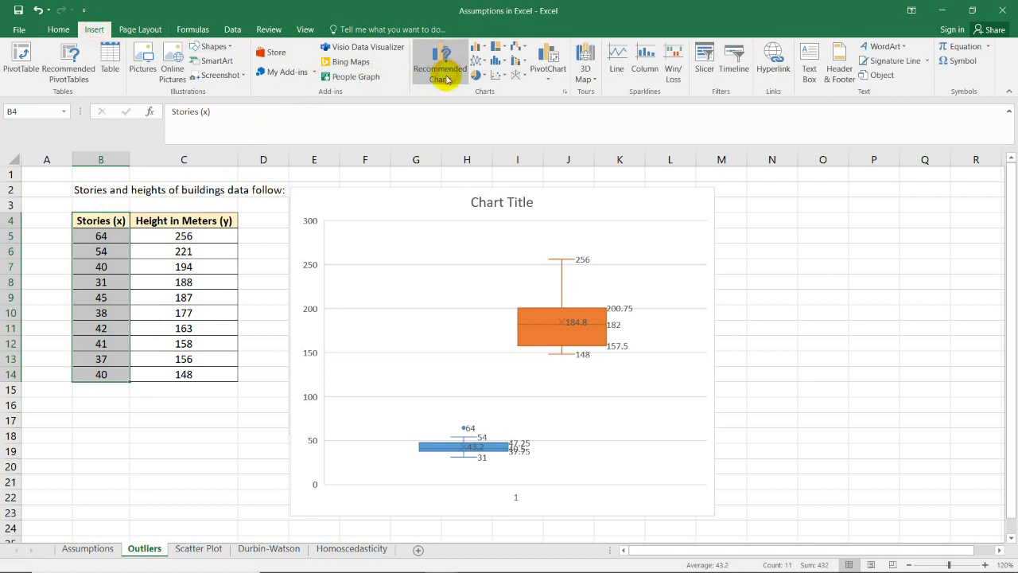
pyautogui.click(416, 94)
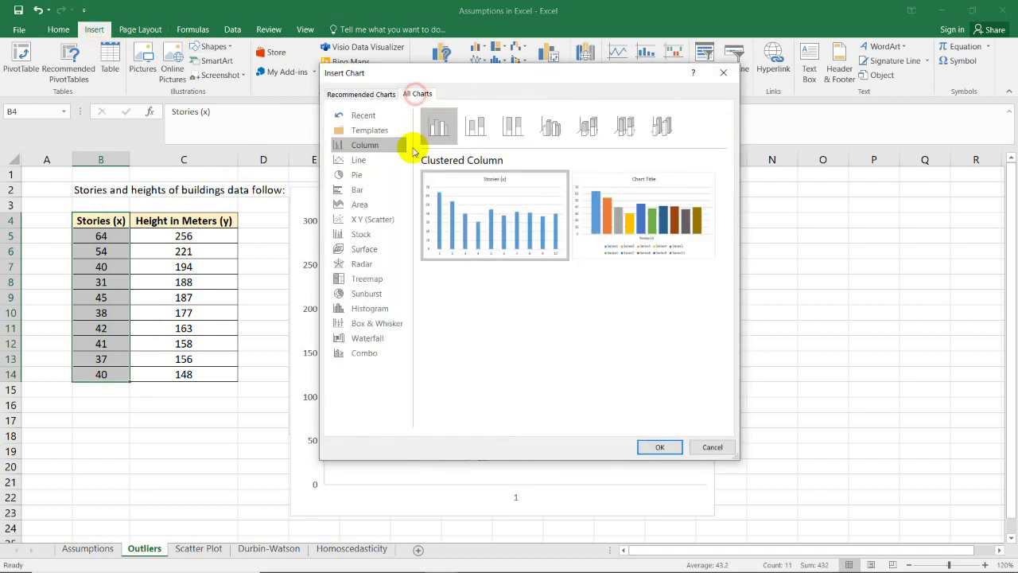
pyautogui.click(354, 323)
pyautogui.moveTo(476, 240)
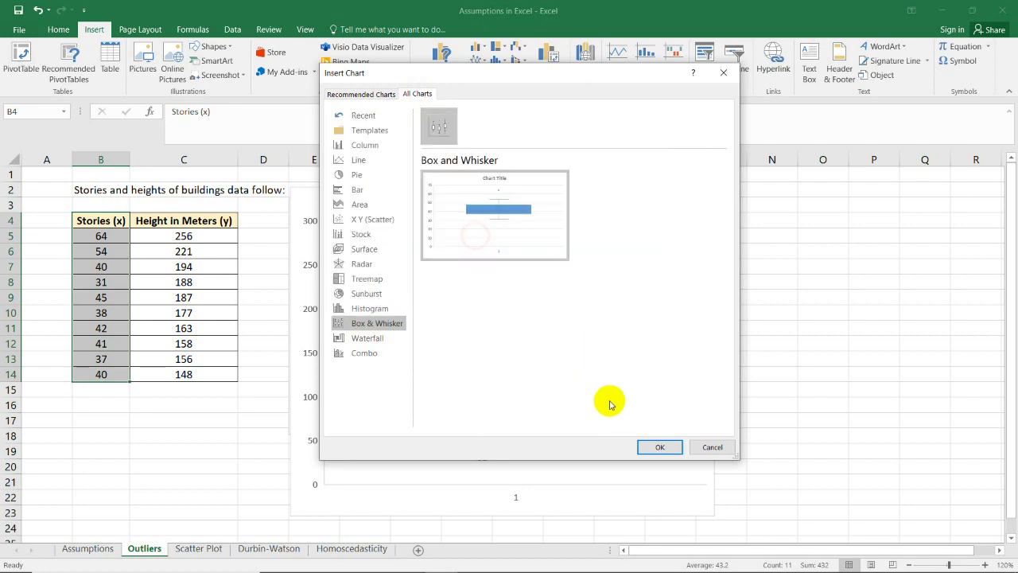
pyautogui.click(660, 446)
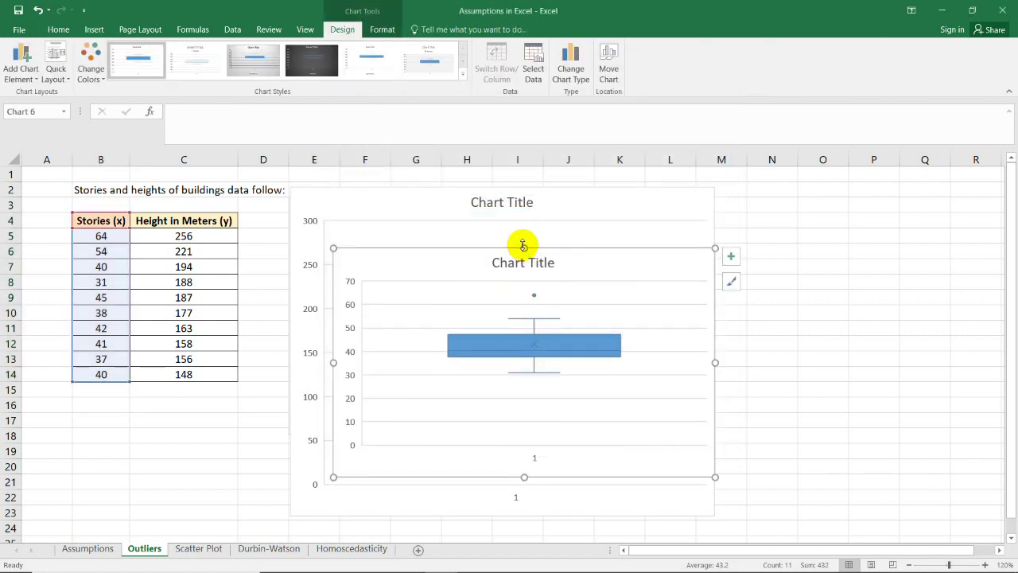
# Make the Stories box plot taller and add data labels showing the outlier 64.
pyautogui.moveTo(524, 248); pyautogui.dragTo(518, 165)
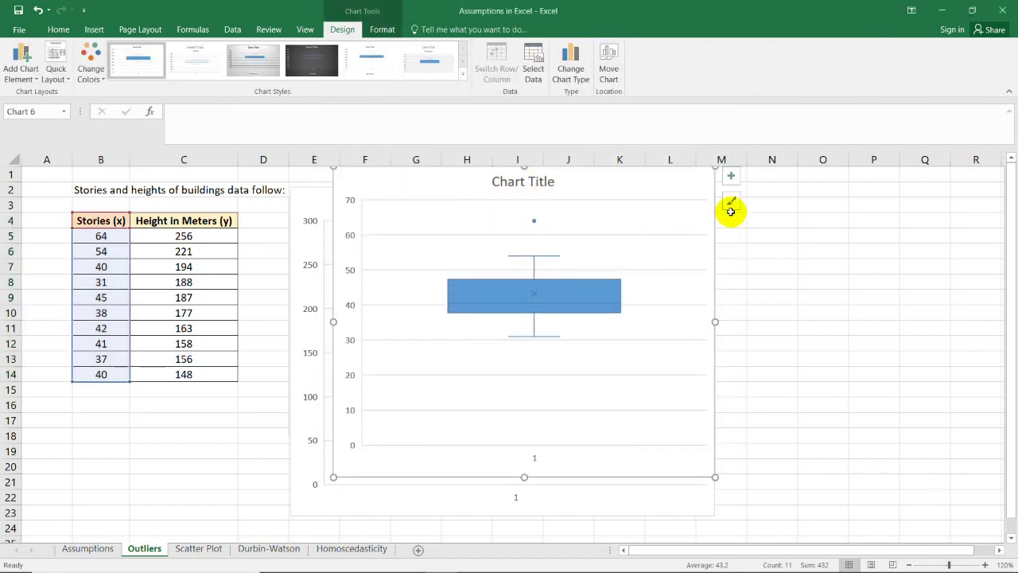
pyautogui.click(730, 175)
pyautogui.click(759, 227)
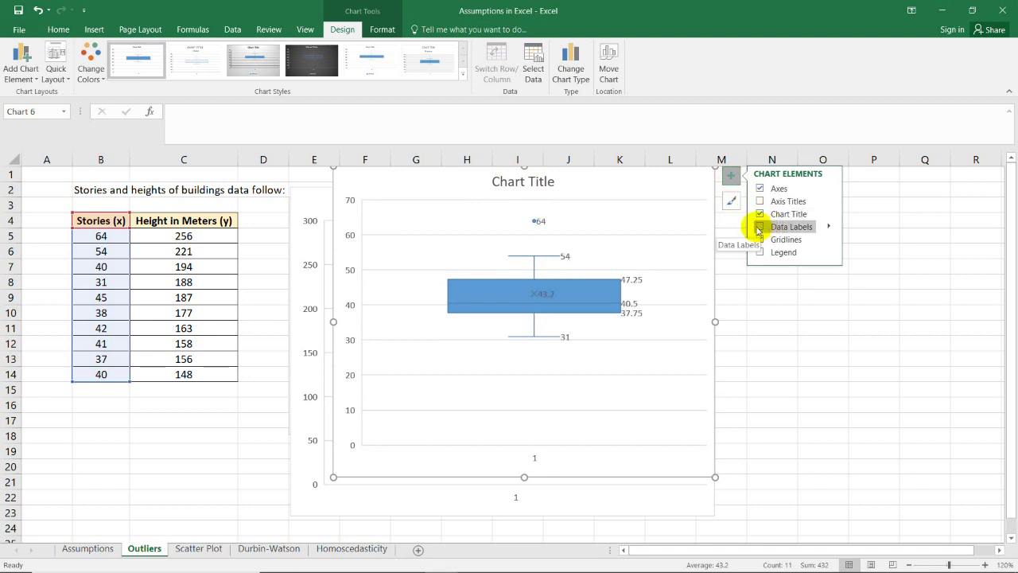
pyautogui.click(534, 222)
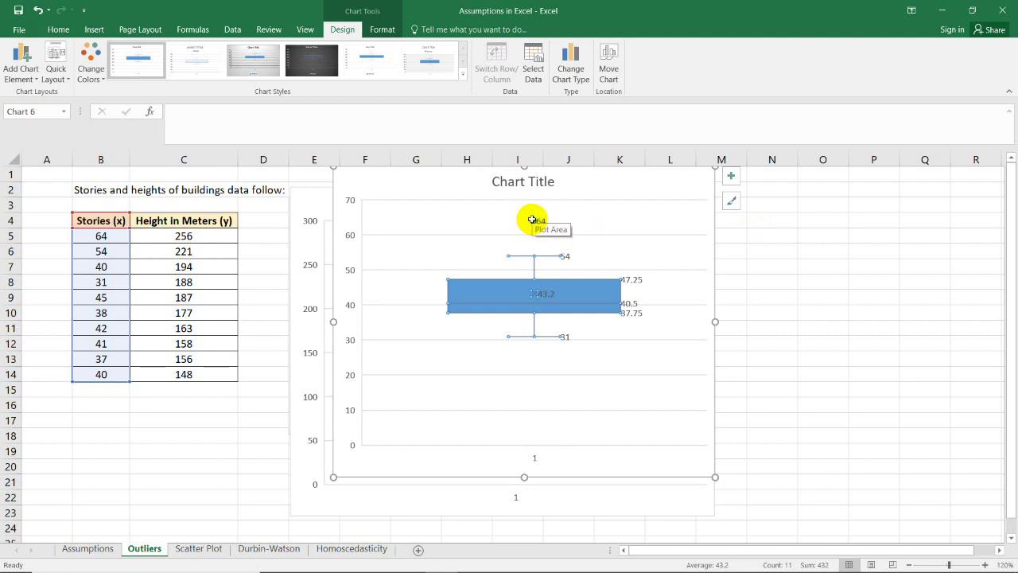
pyautogui.click(101, 251)
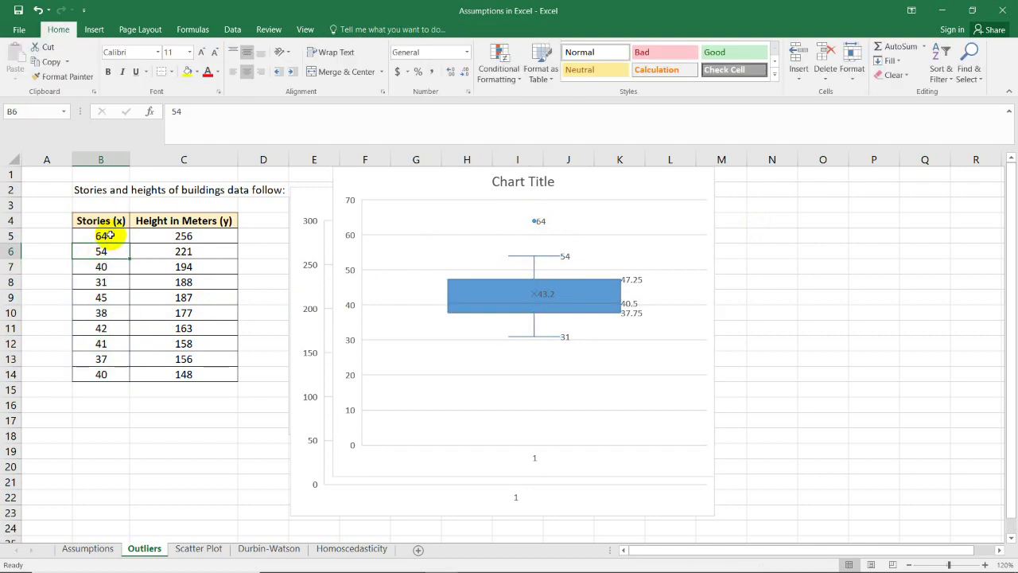
# Review the Stories column values and the 256 height in C5.
pyautogui.moveTo(100, 222); pyautogui.dragTo(99, 376)
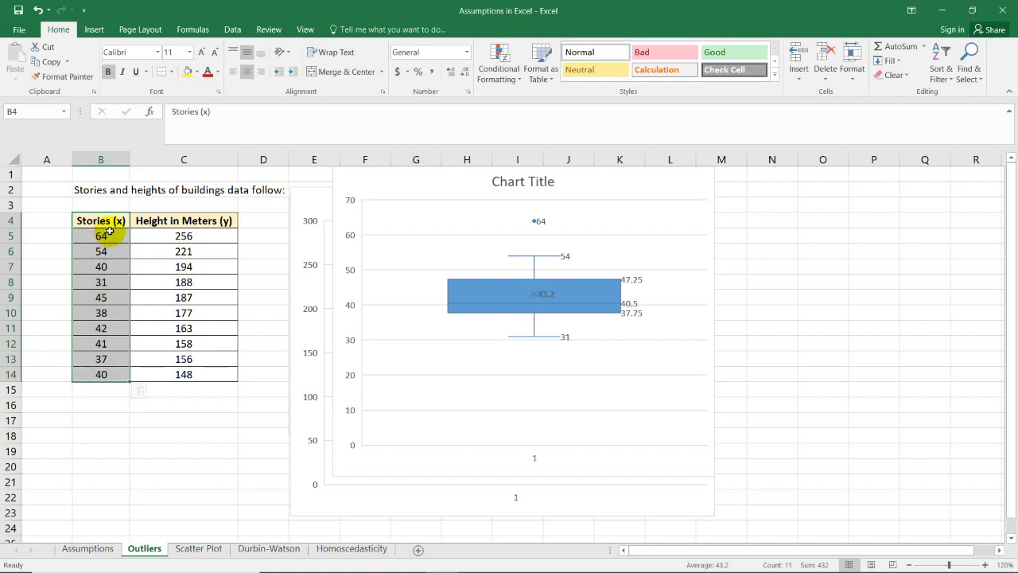
pyautogui.click(113, 235)
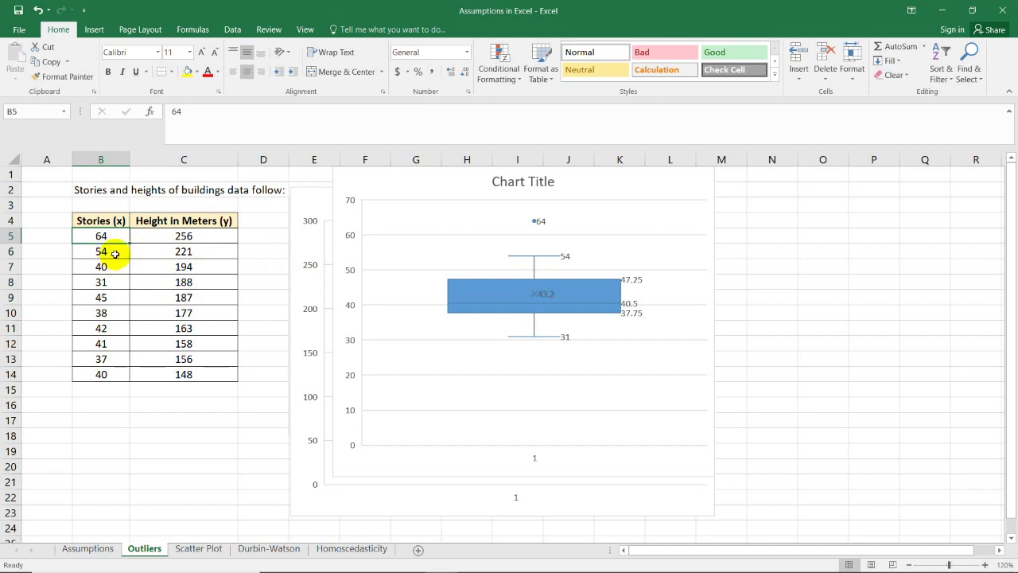
pyautogui.click(115, 253)
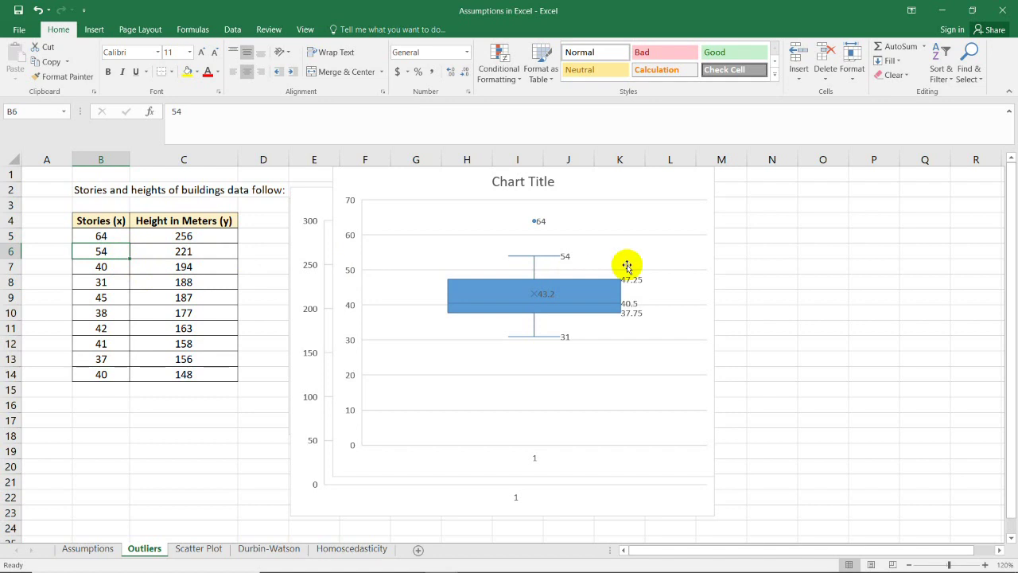
pyautogui.click(755, 265)
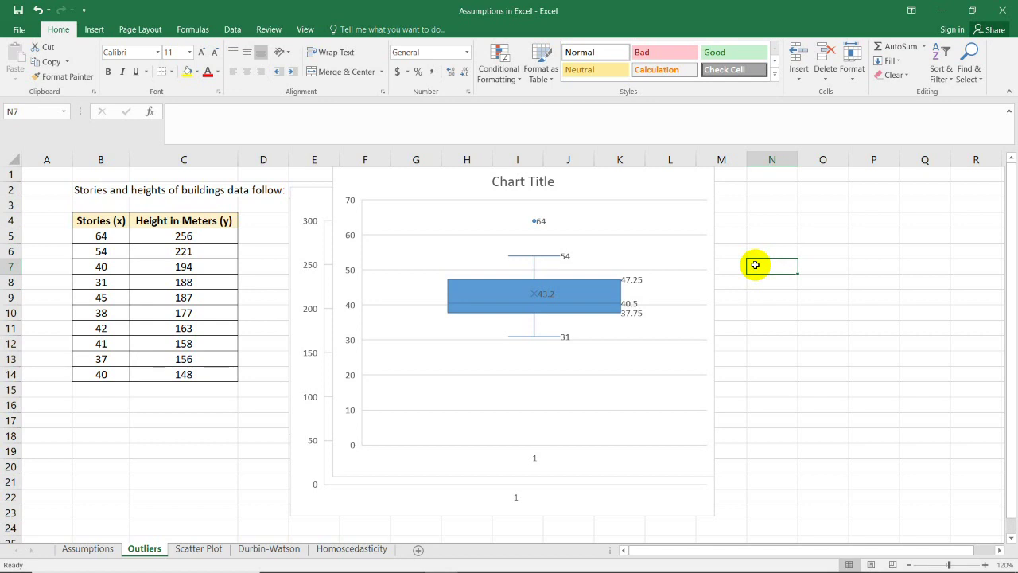
pyautogui.click(216, 239)
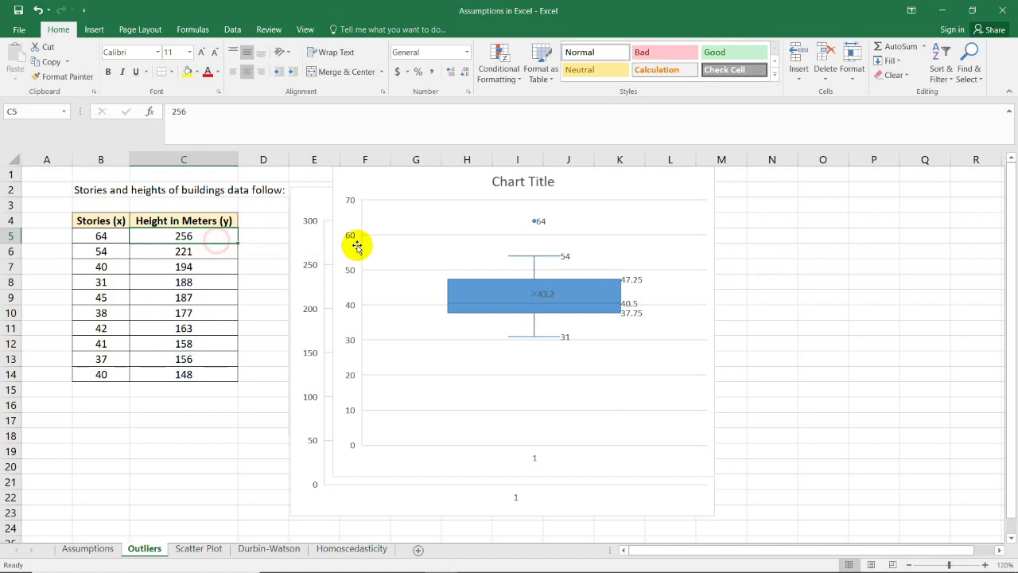
pyautogui.click(762, 261)
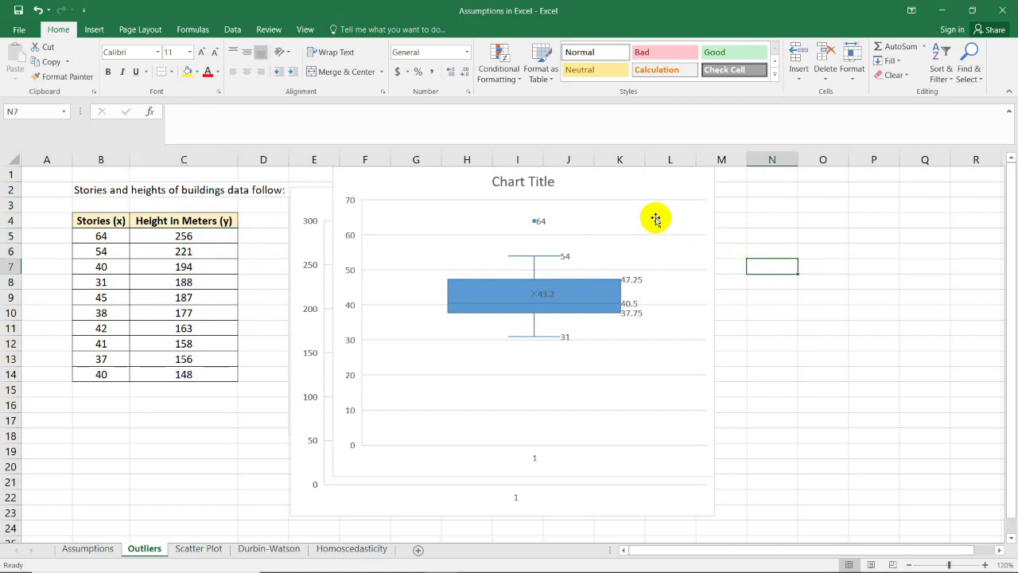
# Move the box-and-whisker chart to the right, off the scatter chart.
pyautogui.click(623, 213)
pyautogui.moveTo(375, 182); pyautogui.dragTo(451, 180)
pyautogui.click(807, 257)
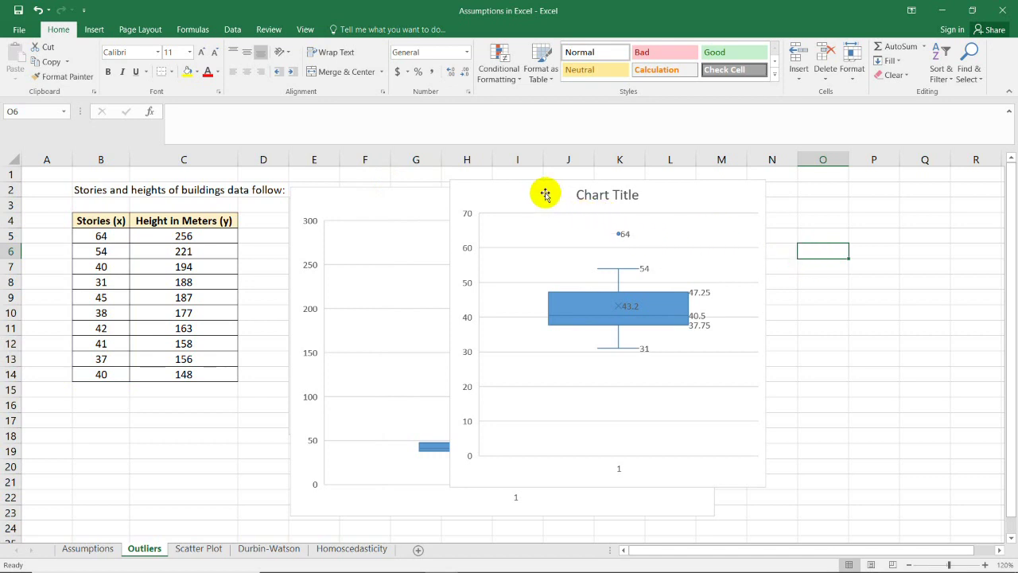
pyautogui.moveTo(537, 199); pyautogui.dragTo(591, 199)
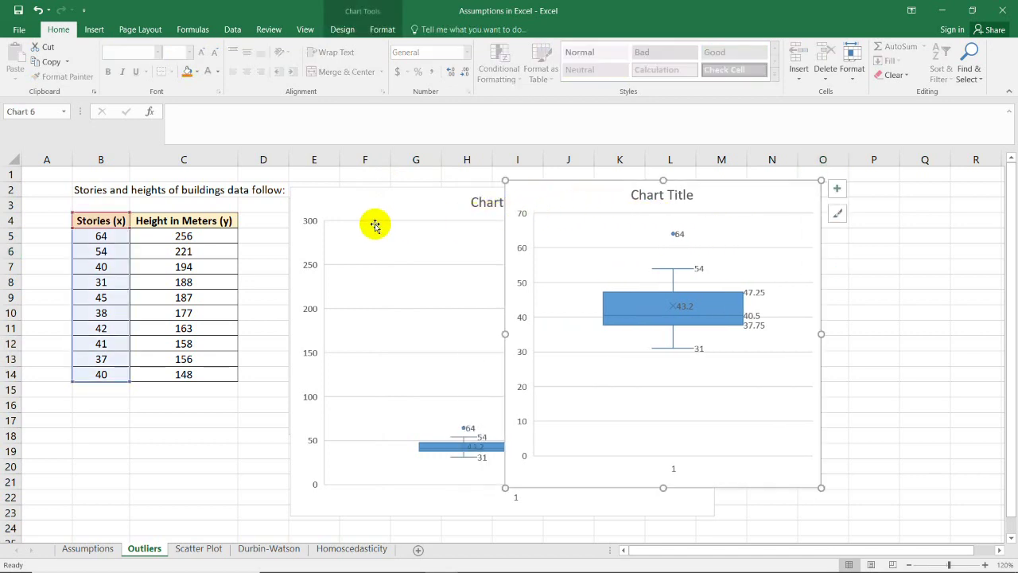
# Check the 64-story, 256-meter row, then shift the box-and-whisker chart further right.
pyautogui.click(265, 236)
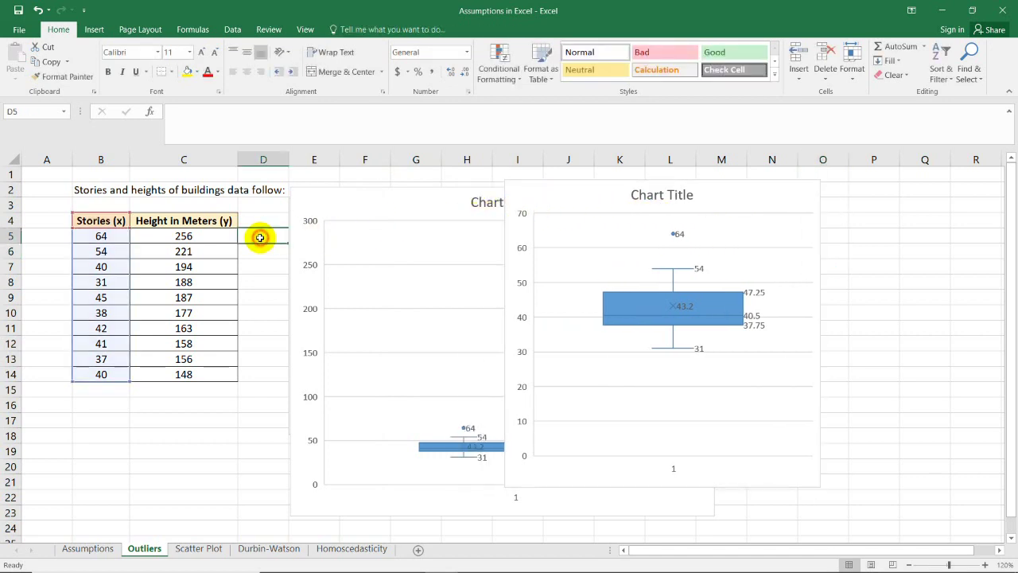
pyautogui.click(121, 237)
pyautogui.moveTo(121, 237); pyautogui.dragTo(223, 275)
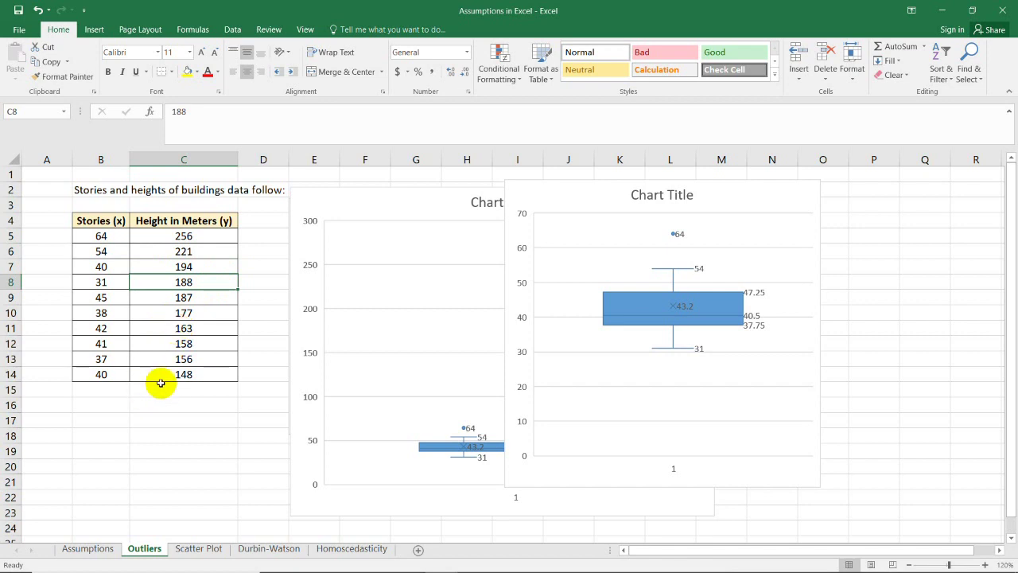
pyautogui.moveTo(110, 388); pyautogui.dragTo(156, 387)
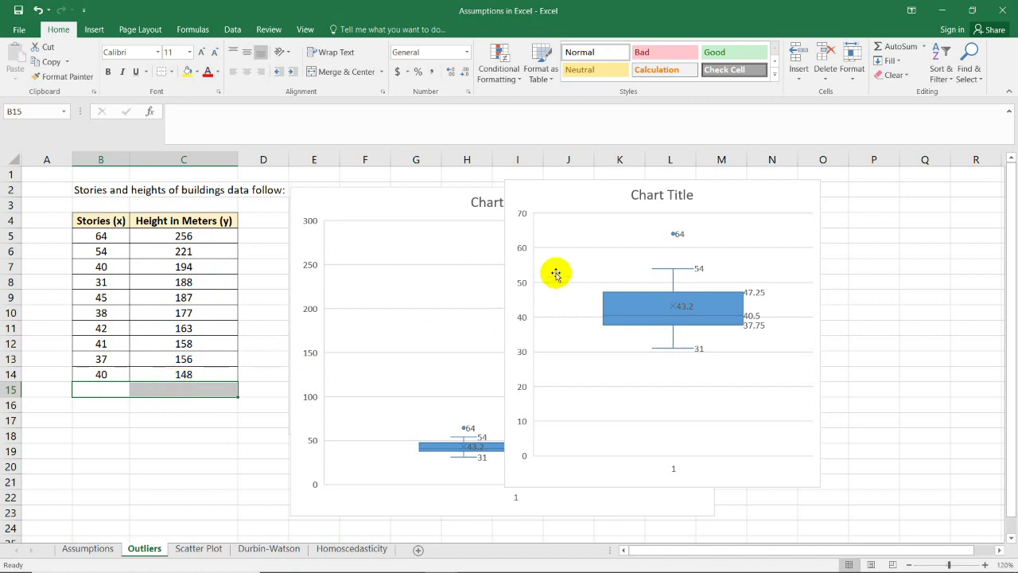
pyautogui.click(182, 236)
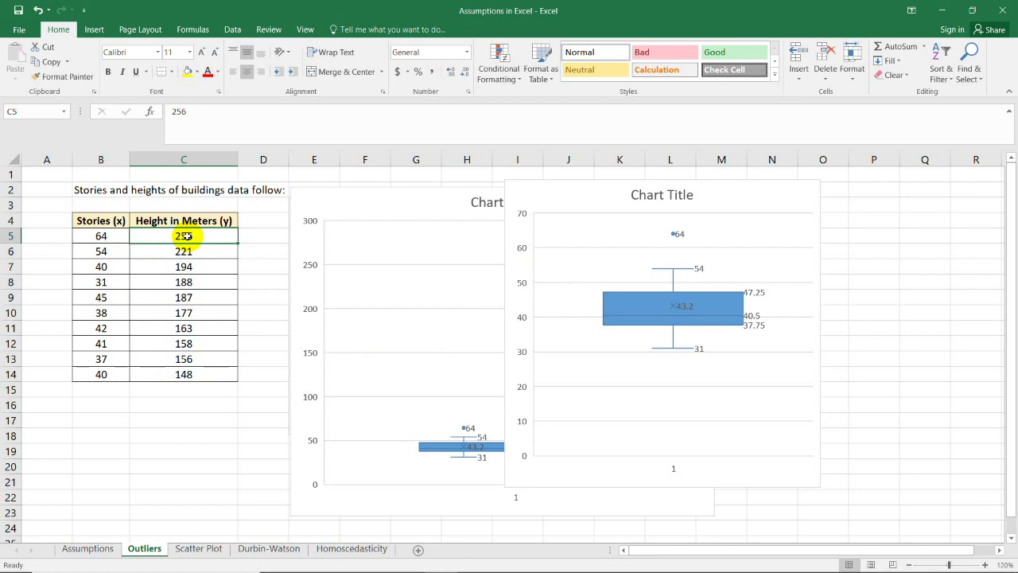
pyautogui.click(264, 313)
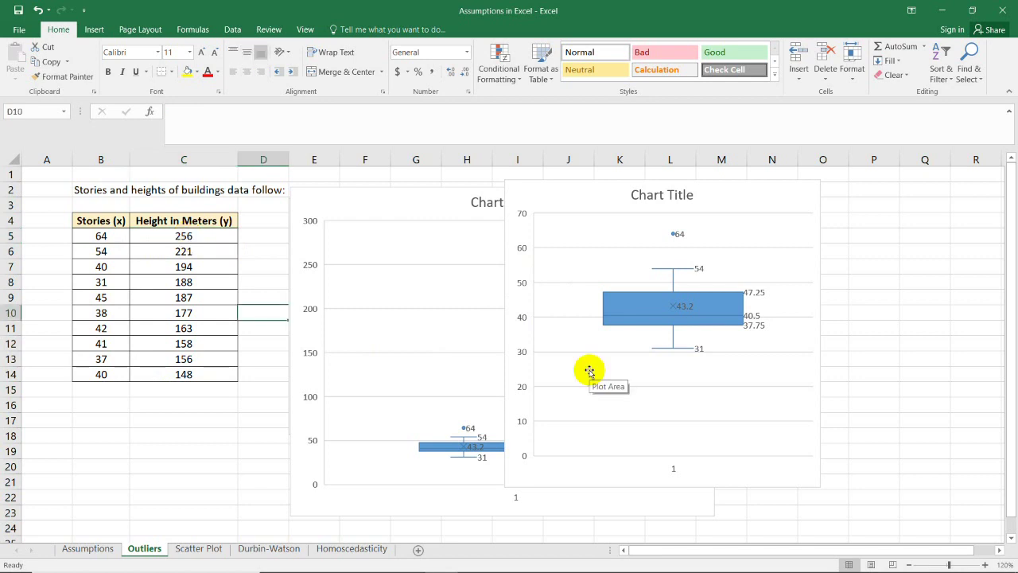
pyautogui.click(101, 237)
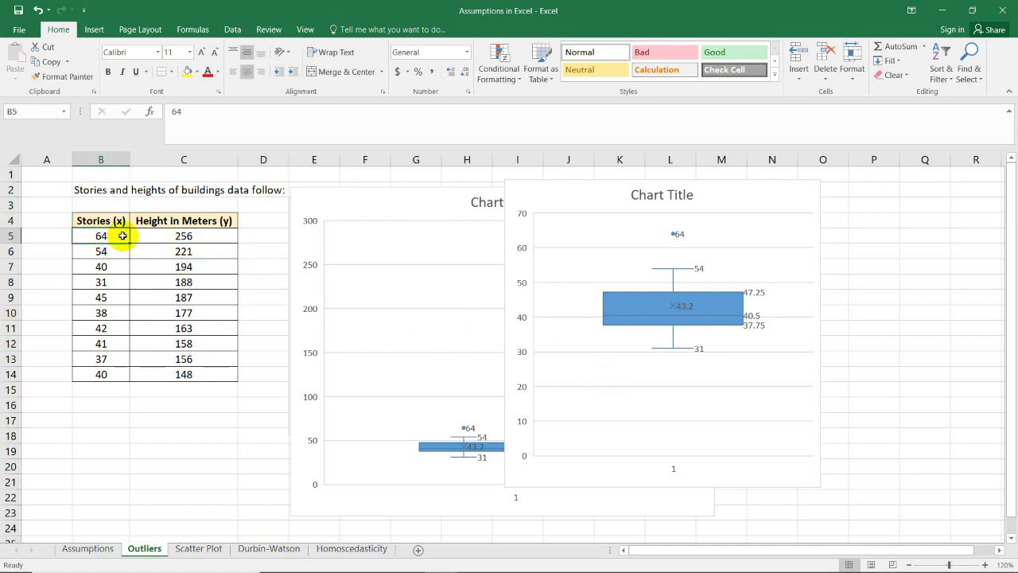
pyautogui.click(177, 238)
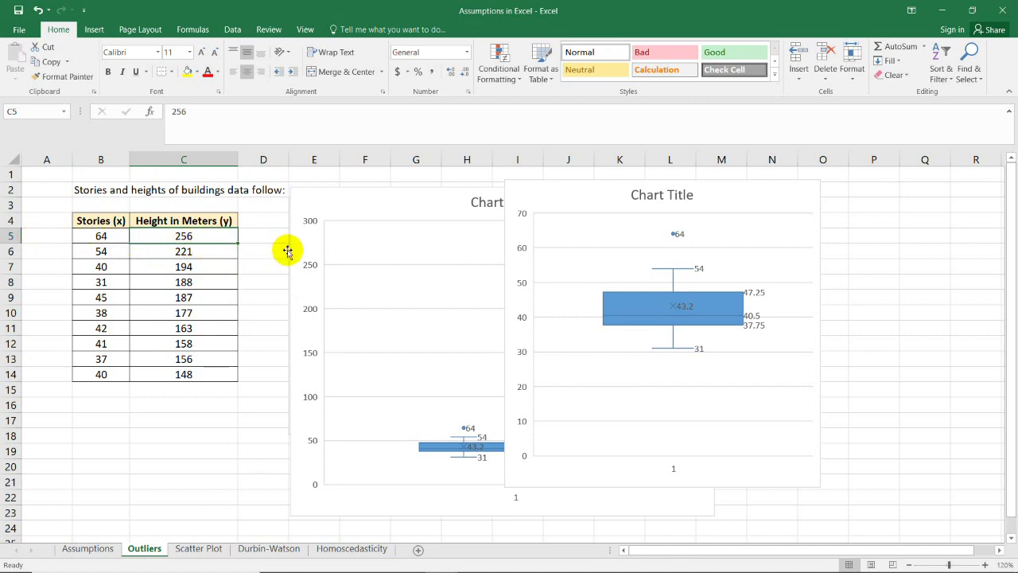
pyautogui.click(263, 252)
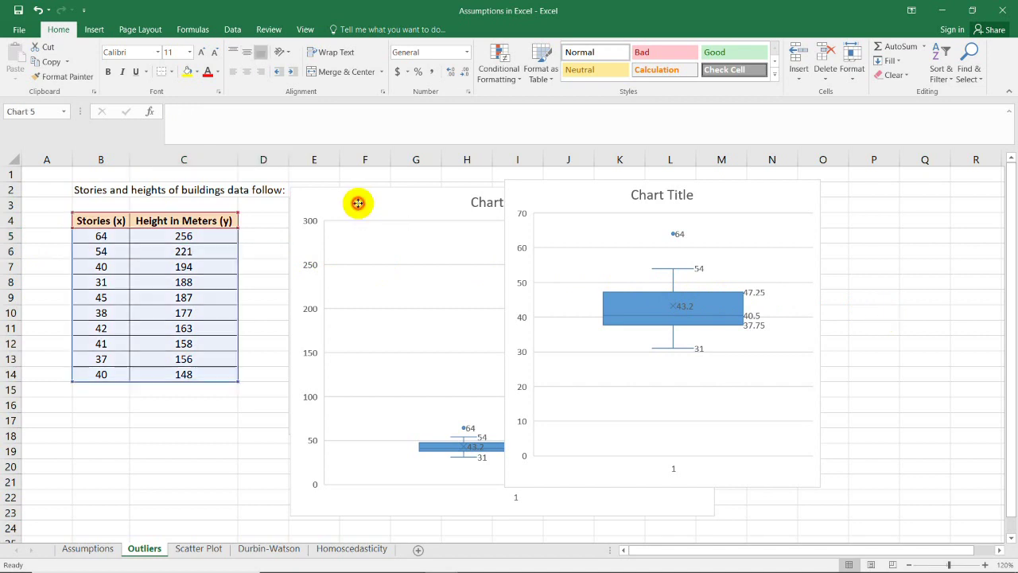
pyautogui.moveTo(360, 203); pyautogui.dragTo(675, 236)
# Push the box-and-whisker chart to the far right, clear of the scatter chart.
pyautogui.moveTo(564, 200); pyautogui.dragTo(727, 236)
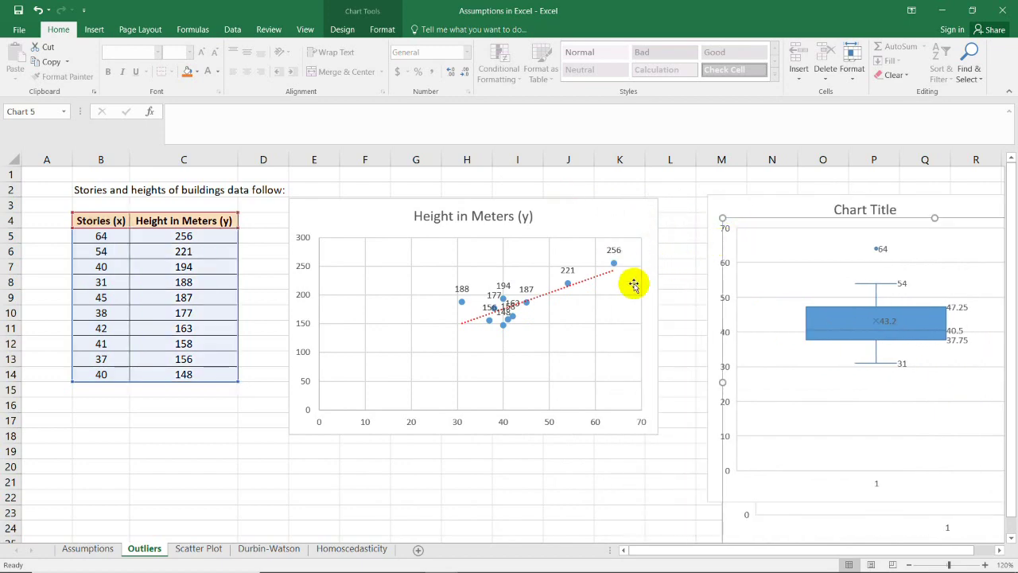
pyautogui.scroll(-2, 652, 316)
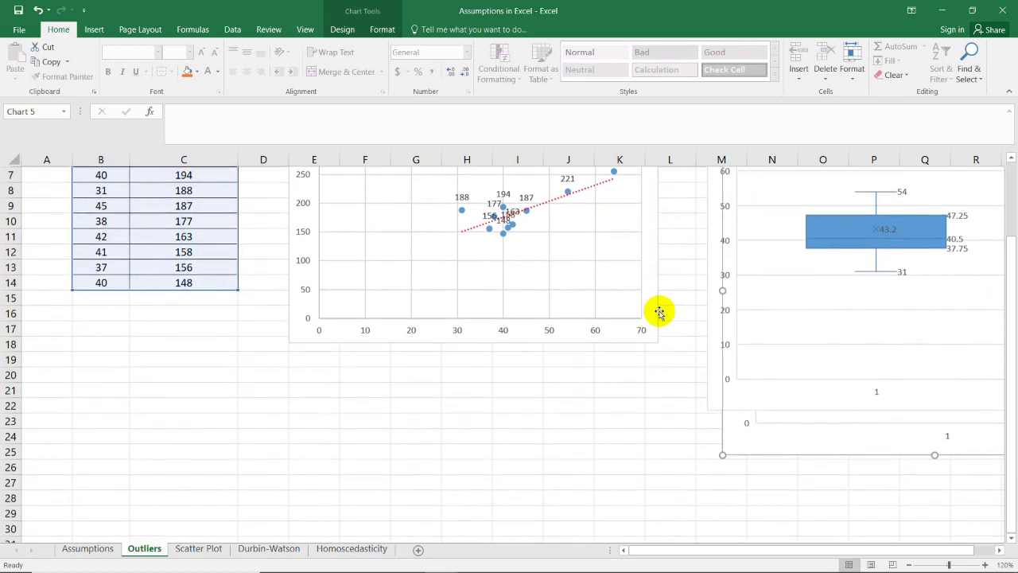
pyautogui.scroll(1, 654, 314)
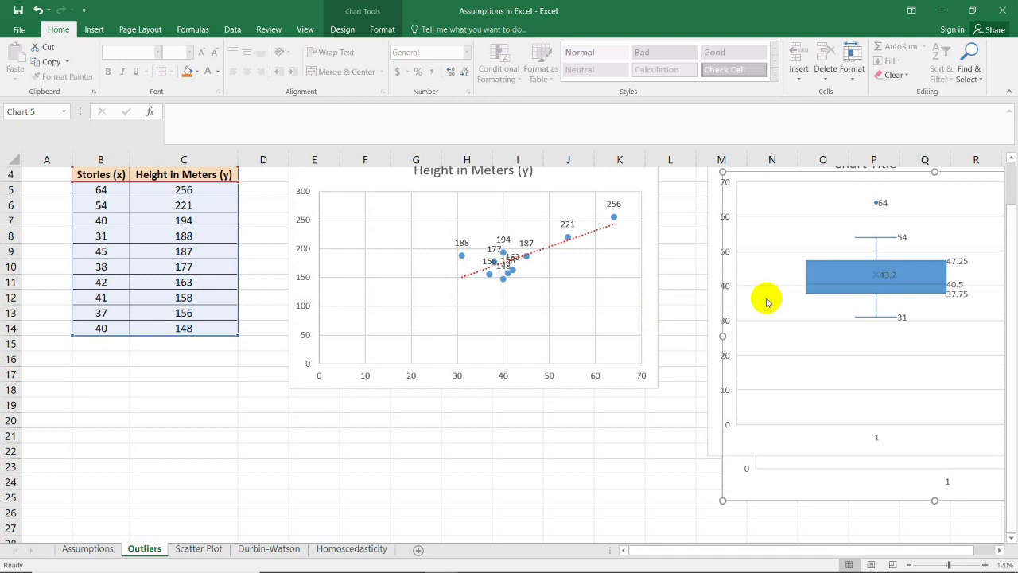
pyautogui.scroll(1, 795, 298)
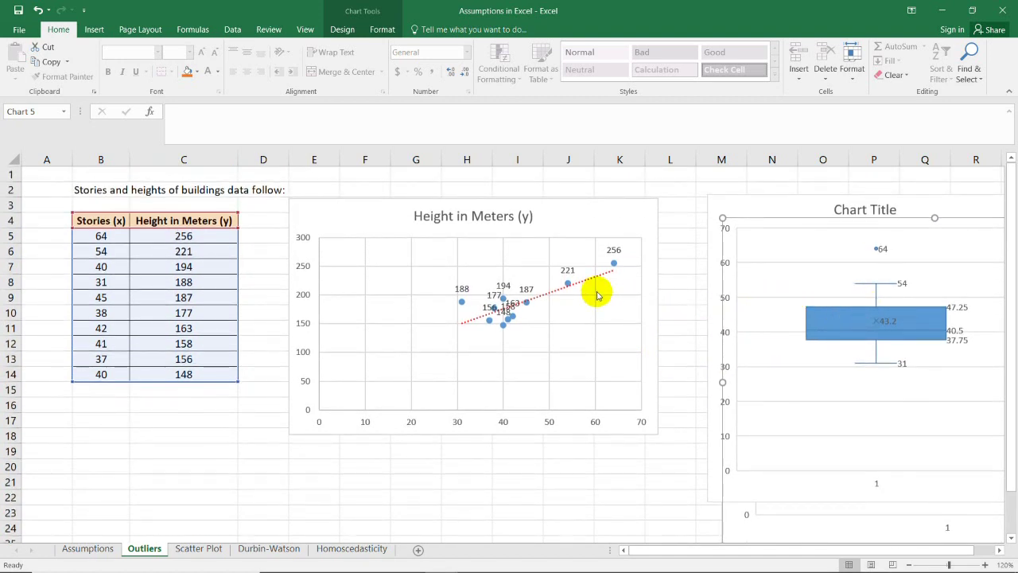
pyautogui.click(670, 283)
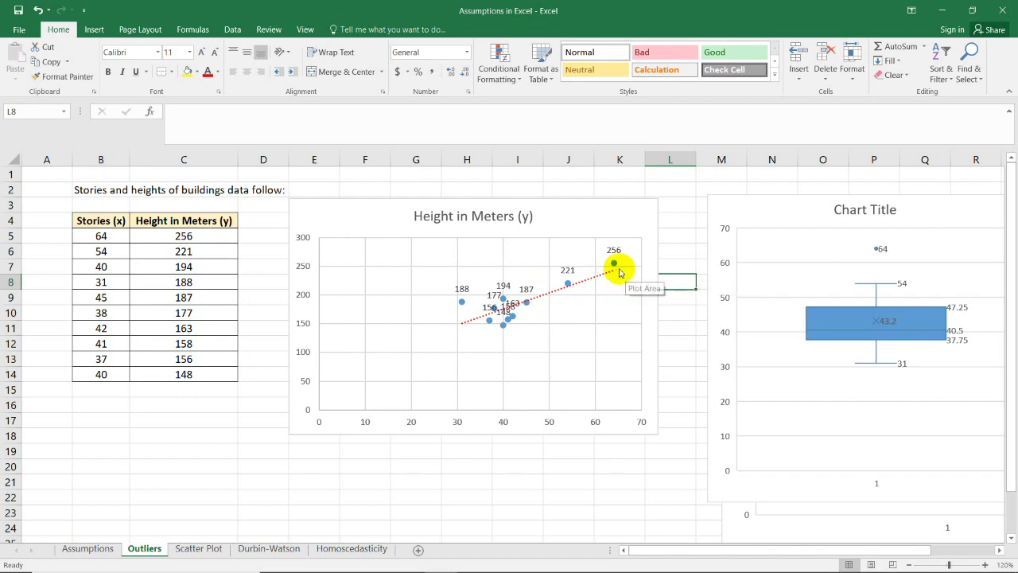
# Select the data rows from the 64-story building down to 188 in C8.
pyautogui.moveTo(615, 271)
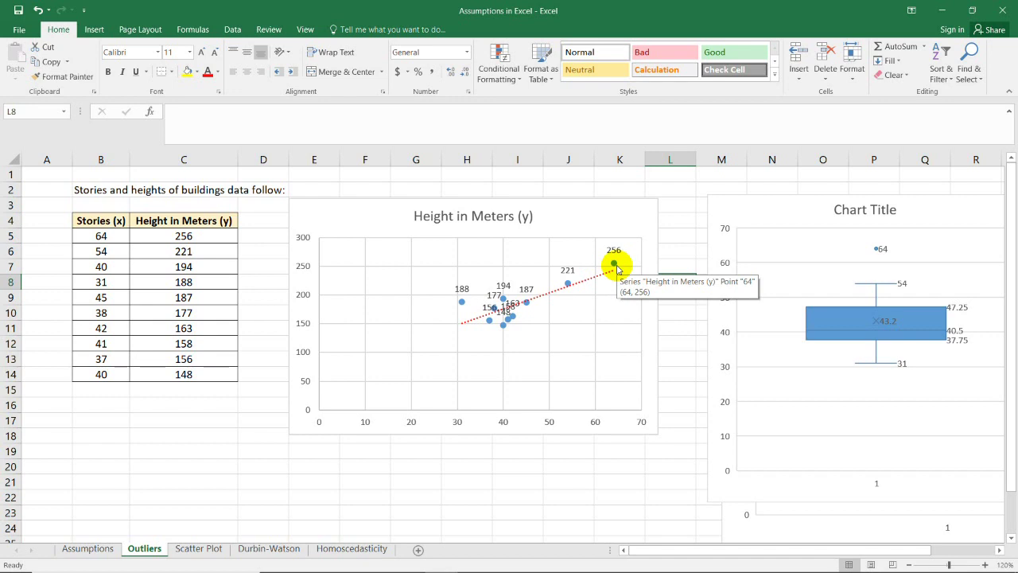
pyautogui.click(101, 235)
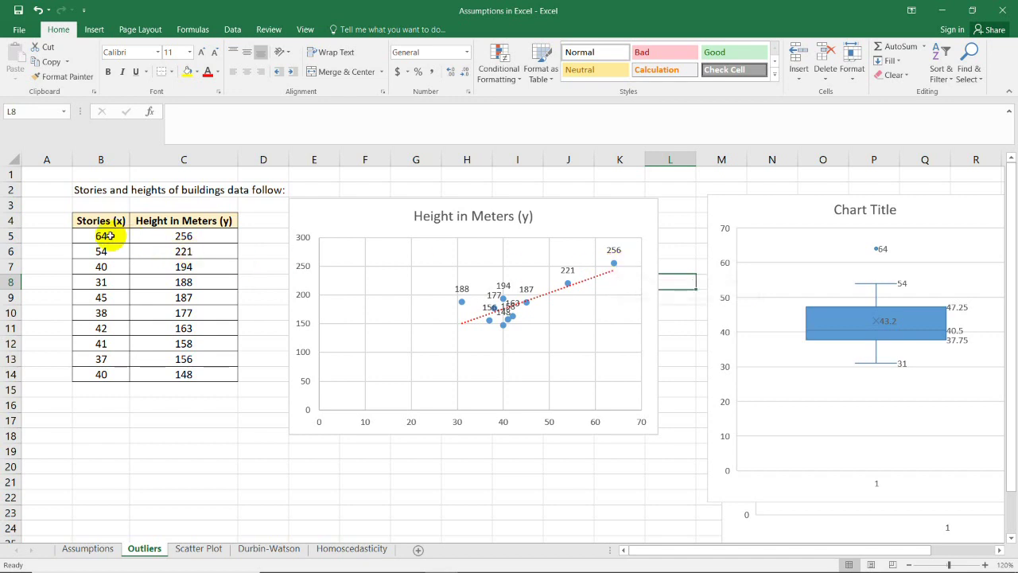
pyautogui.moveTo(102, 233); pyautogui.dragTo(179, 282)
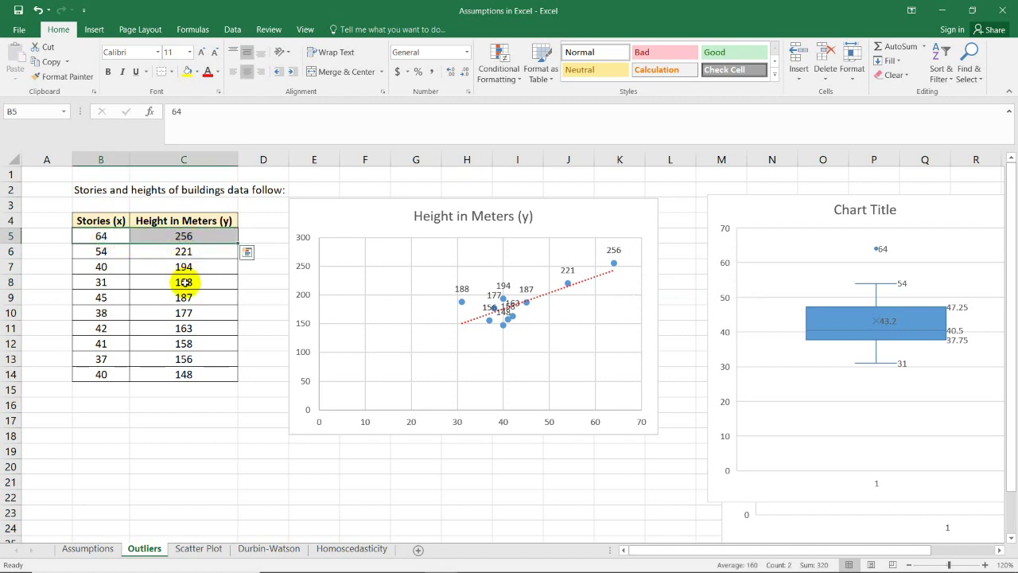
pyautogui.click(185, 283)
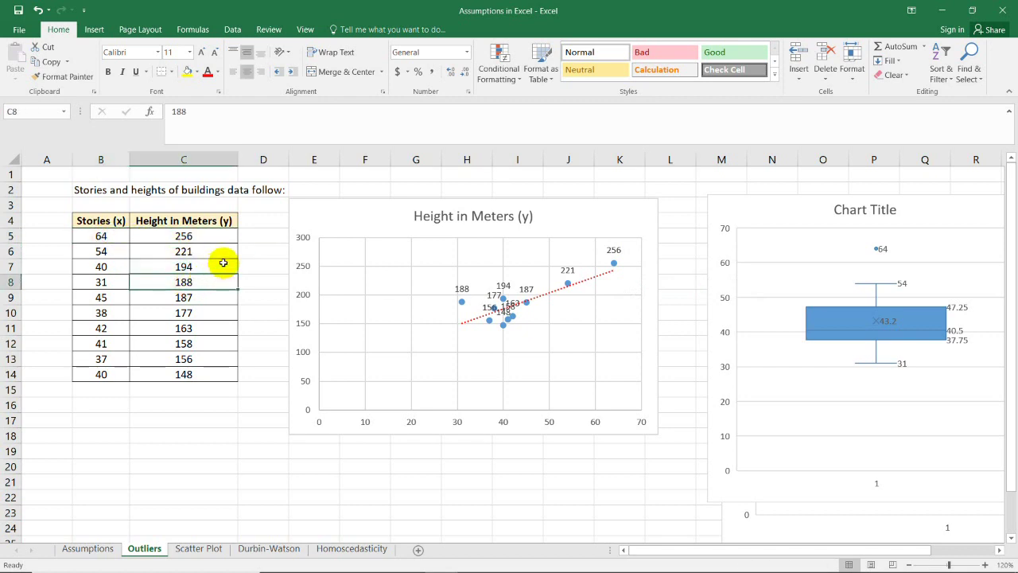